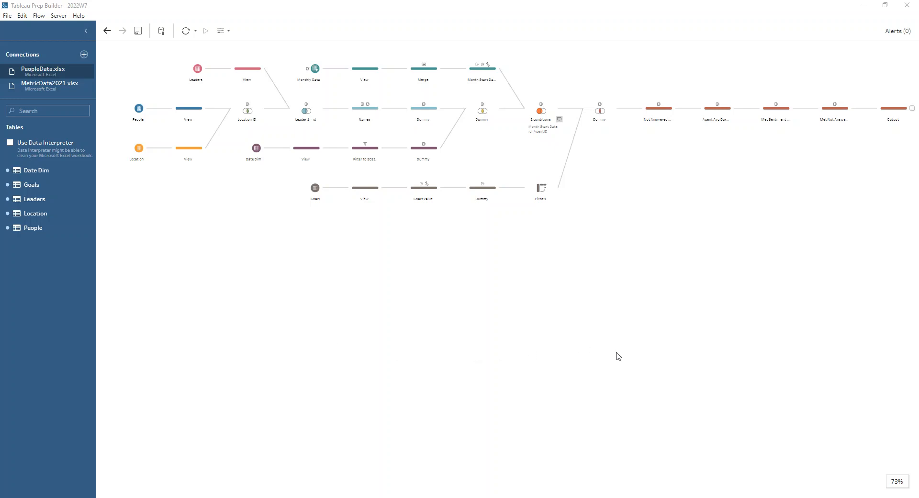
- Zoom the flow to 100% and inspect the View steps of the People and Location tables
{"action": "left_click", "coordinate": [882, 482]}
{"action": "left_click", "coordinate": [882, 481]}
{"action": "left_click", "coordinate": [882, 481]}
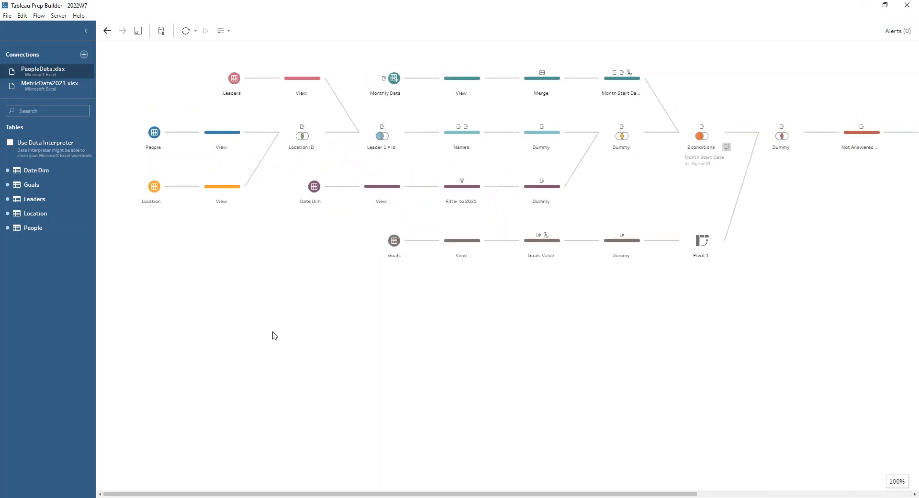
{"action": "left_click", "coordinate": [238, 136]}
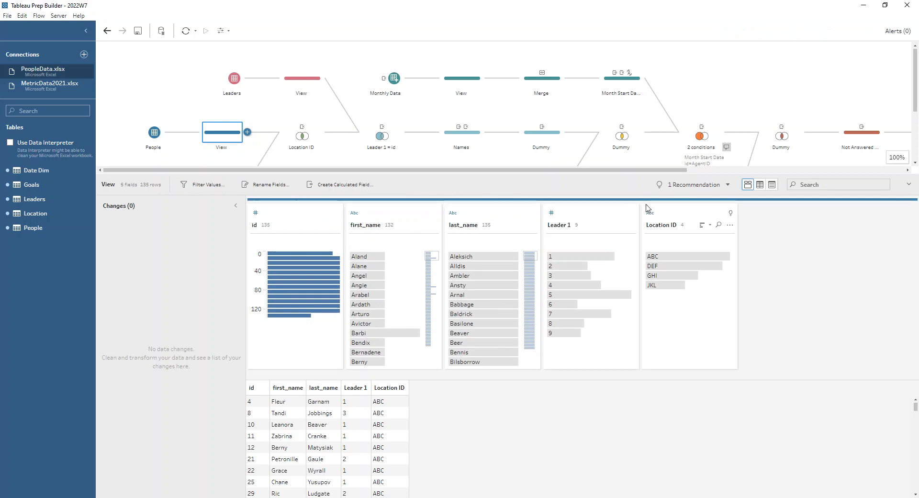
{"action": "scroll", "coordinate": [198, 143], "scroll_direction": "down", "scroll_amount": 5}
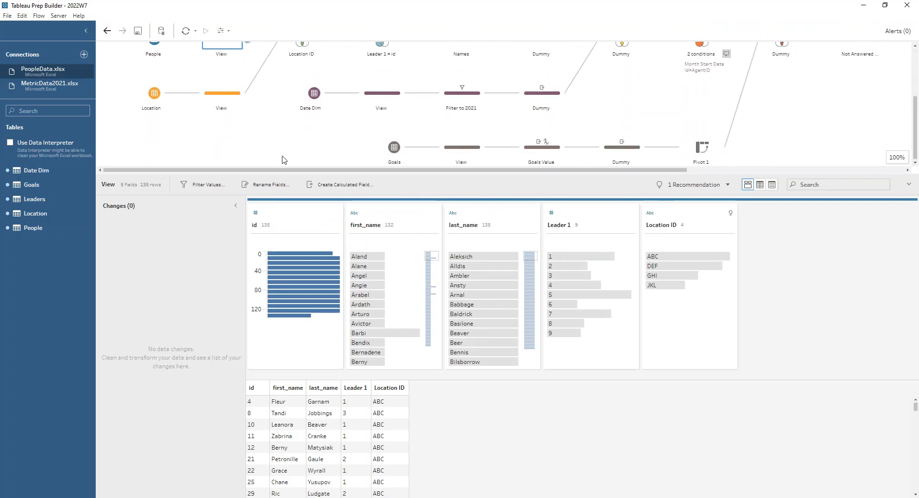
{"action": "left_click", "coordinate": [214, 100]}
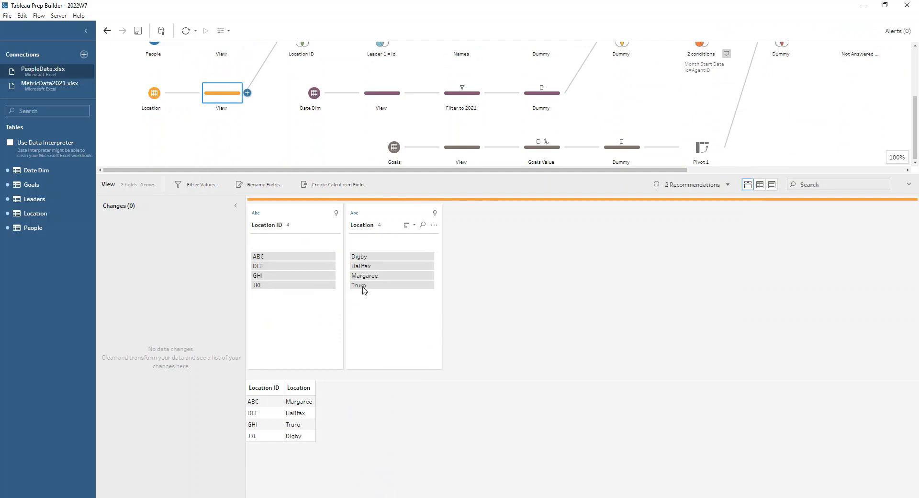
- Examine the Location ID join that combines the People and Location tables
{"action": "scroll", "coordinate": [275, 115], "scroll_direction": "up", "scroll_amount": 2}
{"action": "scroll", "coordinate": [276, 115], "scroll_direction": "up", "scroll_amount": 1}
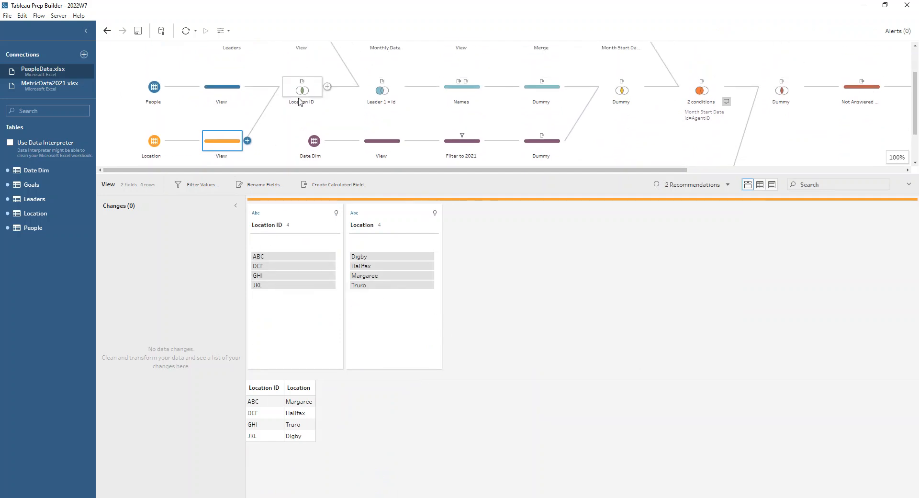
{"action": "left_click", "coordinate": [296, 94]}
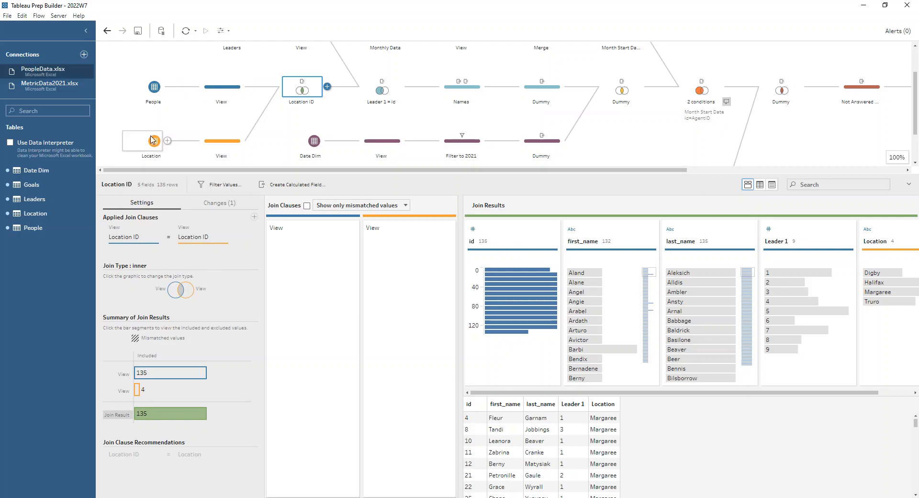
- Inspect the Leaders table's View step and set the Leader 1 = id join to an inner join
{"action": "scroll", "coordinate": [280, 124], "scroll_direction": "up", "scroll_amount": 2}
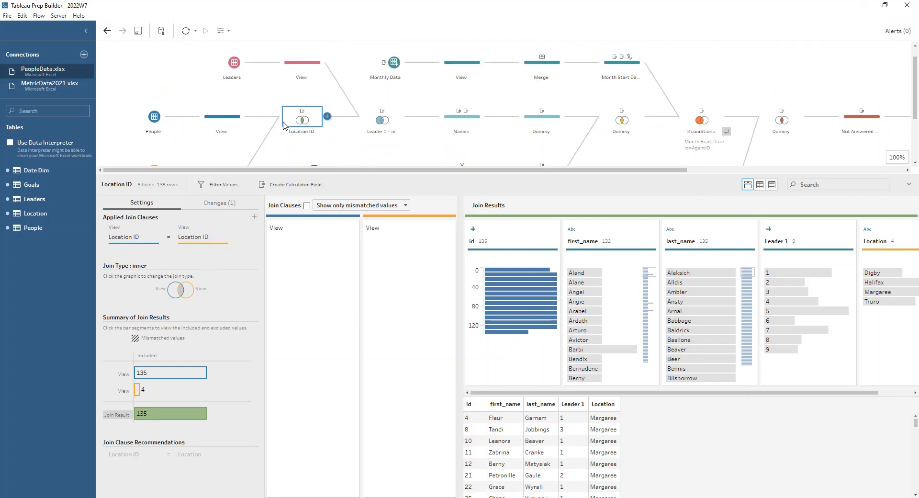
{"action": "left_click", "coordinate": [291, 85]}
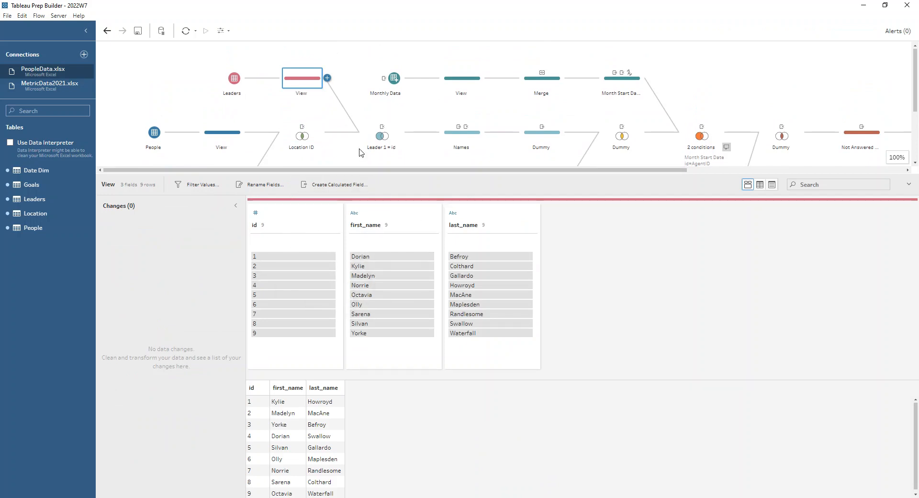
{"action": "left_click", "coordinate": [387, 138]}
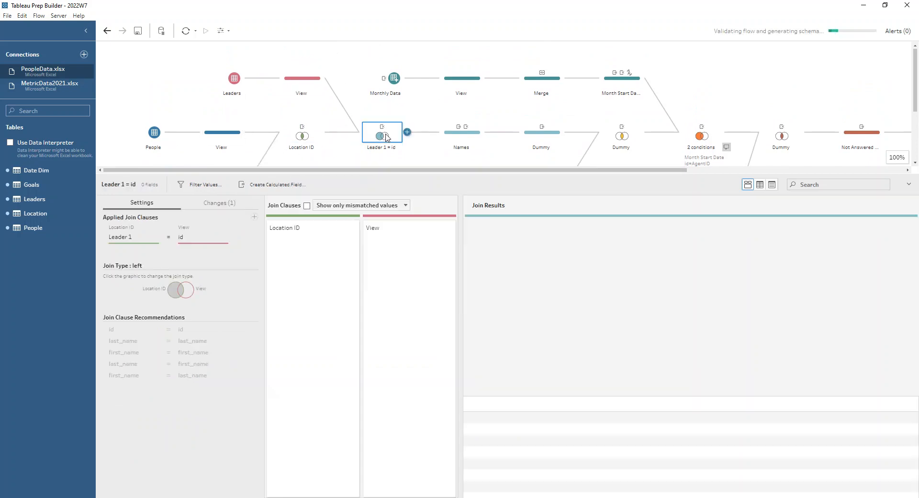
{"action": "left_click", "coordinate": [171, 293]}
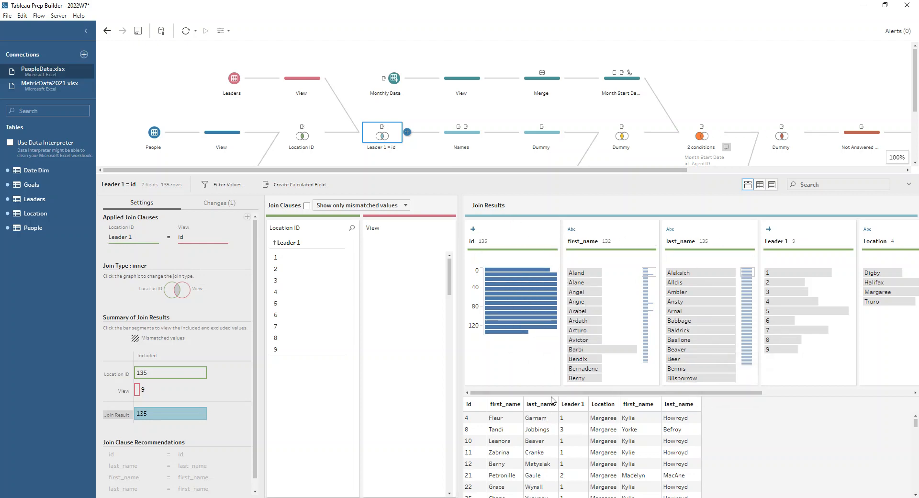
{"action": "left_click_drag", "start_coordinate": [557, 397], "coordinate": [733, 397]}
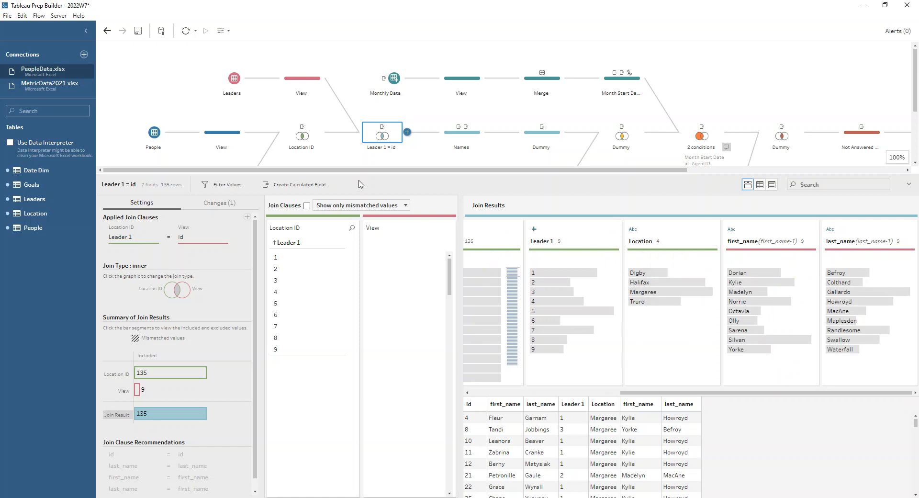
- Review the Agent Name calculated field in the Names step
{"action": "left_click", "coordinate": [463, 137]}
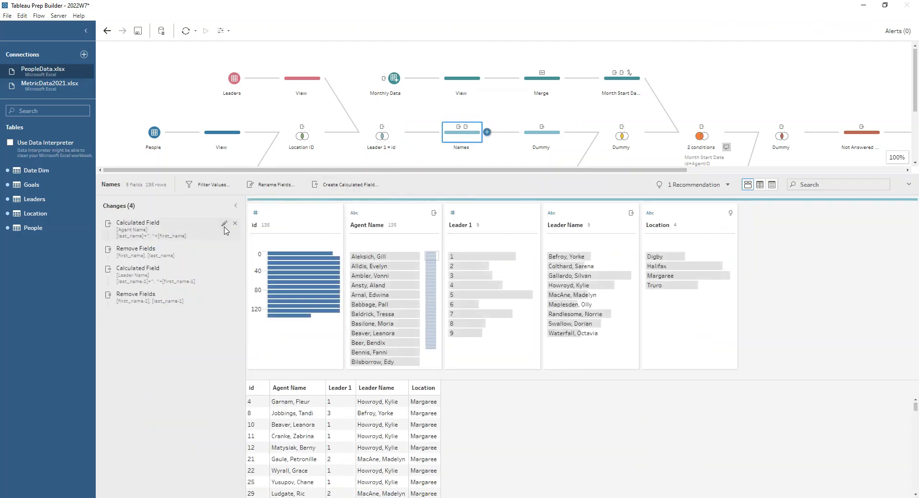
{"action": "left_click", "coordinate": [225, 223]}
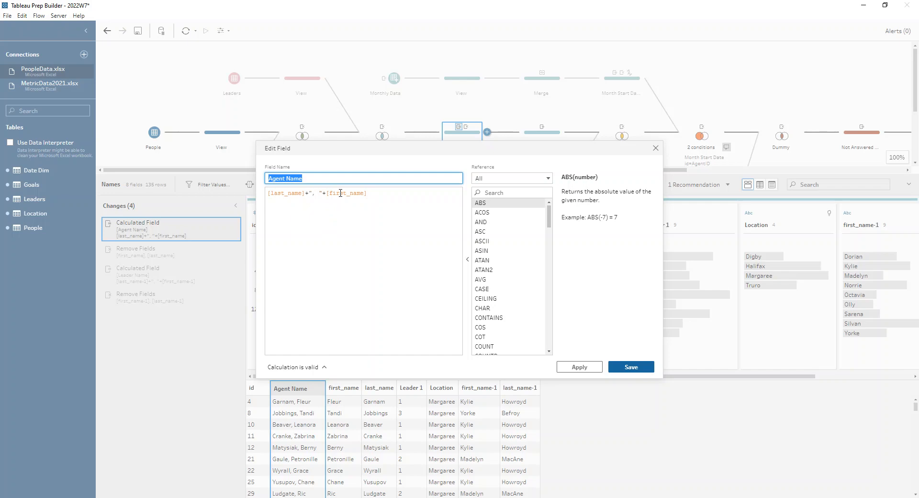
{"action": "left_click", "coordinate": [631, 368]}
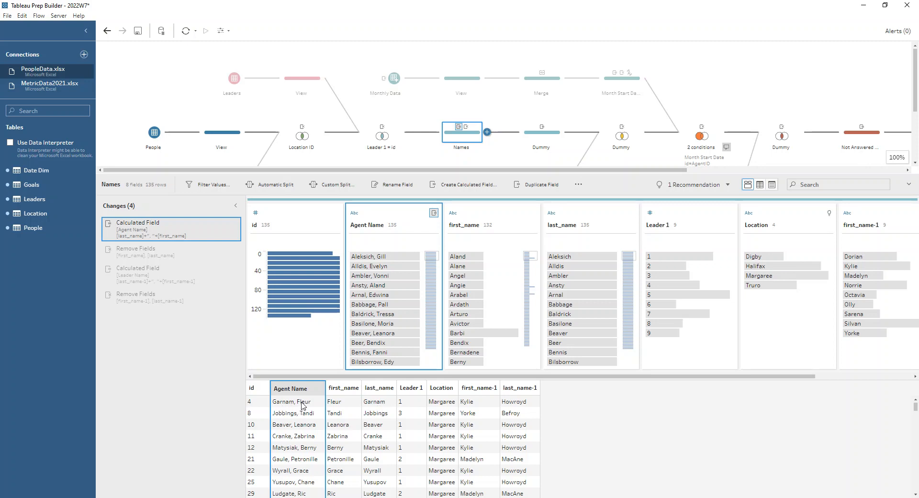
- Review the removal of the agents' original name fields and the Leader Name calculation in the Names step
{"action": "left_click", "coordinate": [209, 258]}
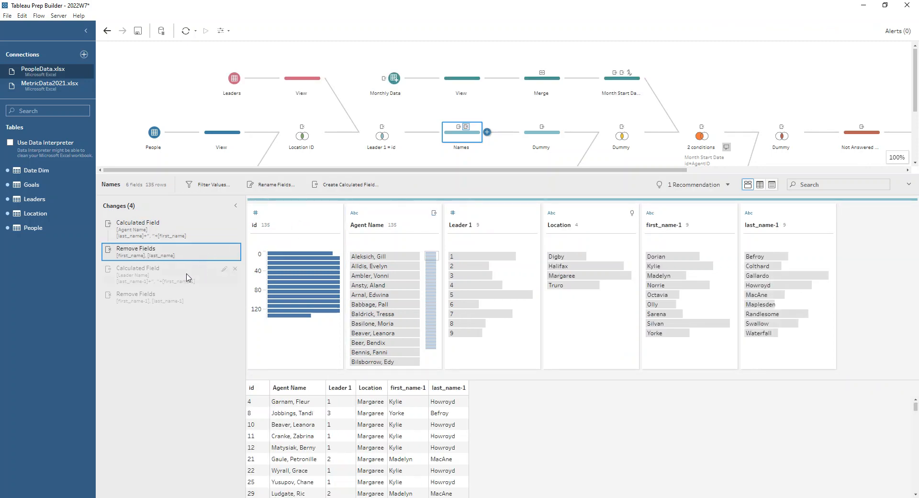
{"action": "left_click", "coordinate": [208, 277]}
{"action": "left_click", "coordinate": [224, 269]}
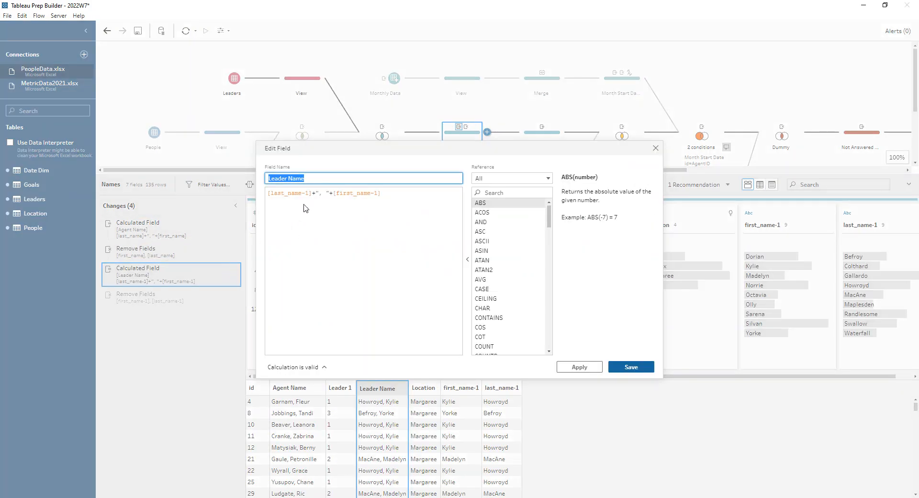
{"action": "left_click", "coordinate": [659, 149]}
- Examine the Month Start Date values in the Date Dim table's View step
{"action": "scroll", "coordinate": [511, 135], "scroll_direction": "down", "scroll_amount": 2}
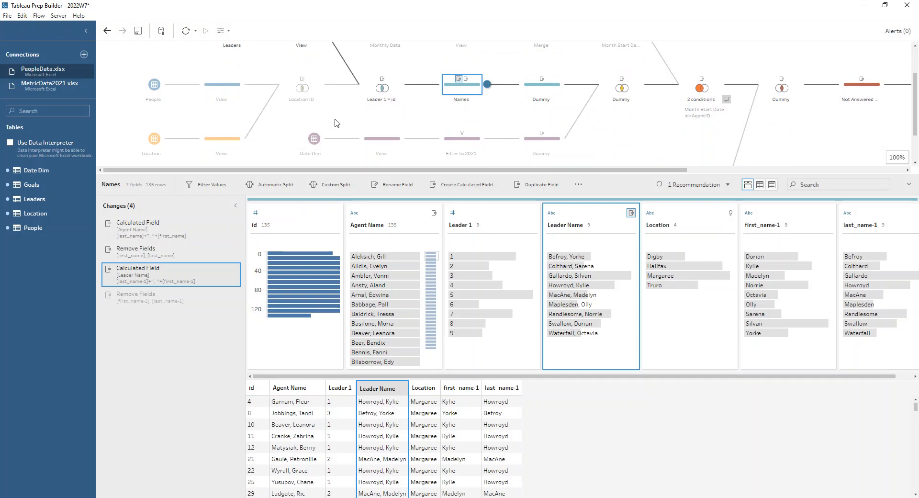
{"action": "left_click", "coordinate": [375, 146]}
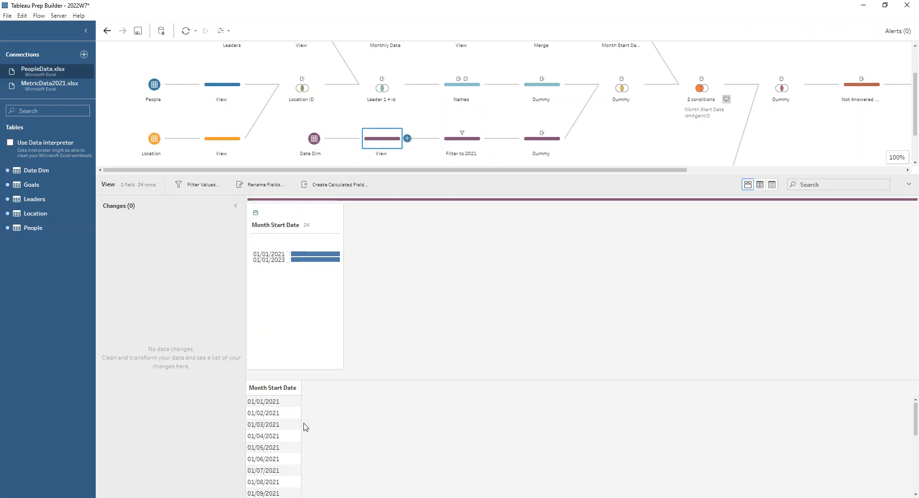
{"action": "scroll", "coordinate": [276, 420], "scroll_direction": "down", "scroll_amount": 3}
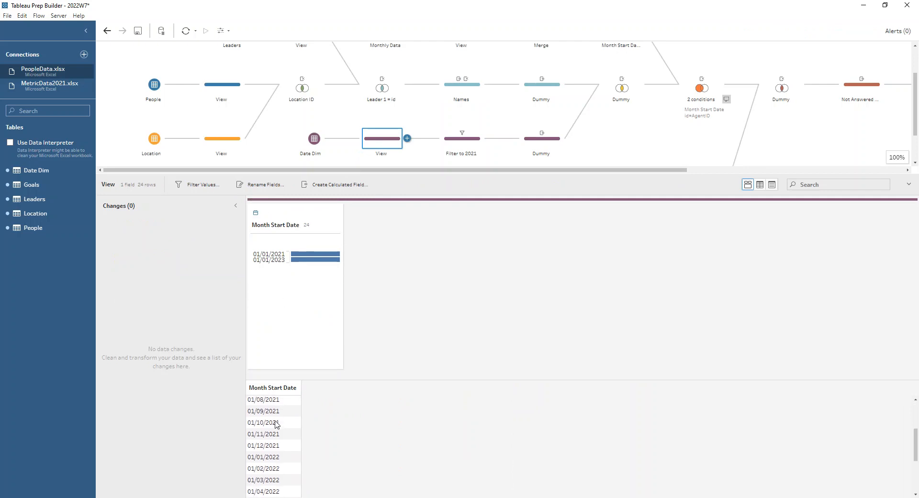
{"action": "scroll", "coordinate": [295, 421], "scroll_direction": "up", "scroll_amount": 3}
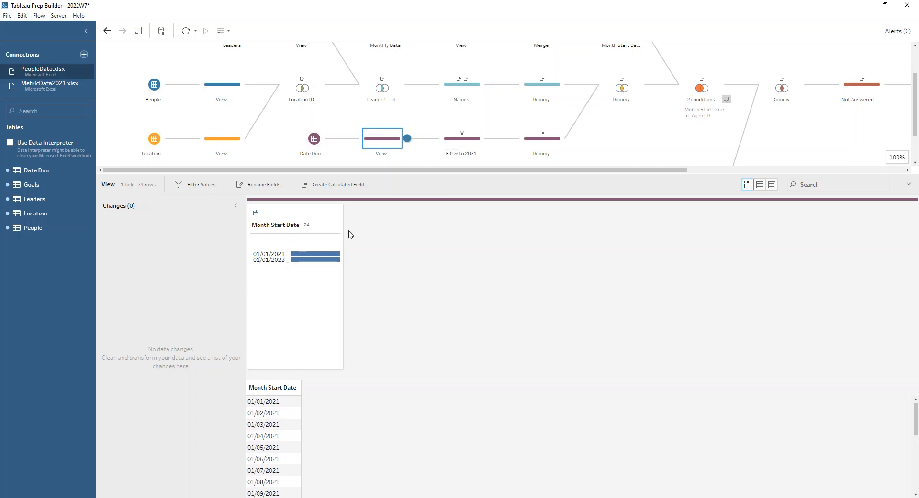
- Try a range-of-dates filter on Month Start Date from 01/01/2021 to 01/12/2021, and remove it from the View step
{"action": "left_click", "coordinate": [336, 225]}
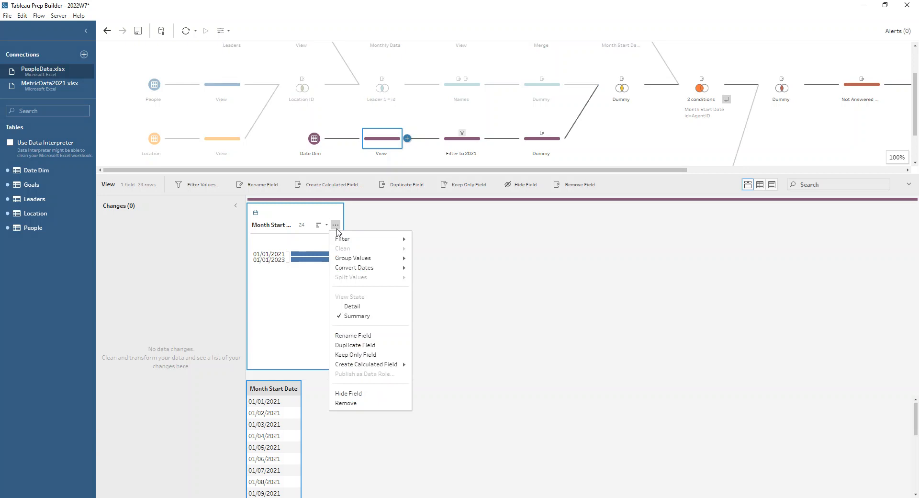
{"action": "mouse_move", "coordinate": [343, 239]}
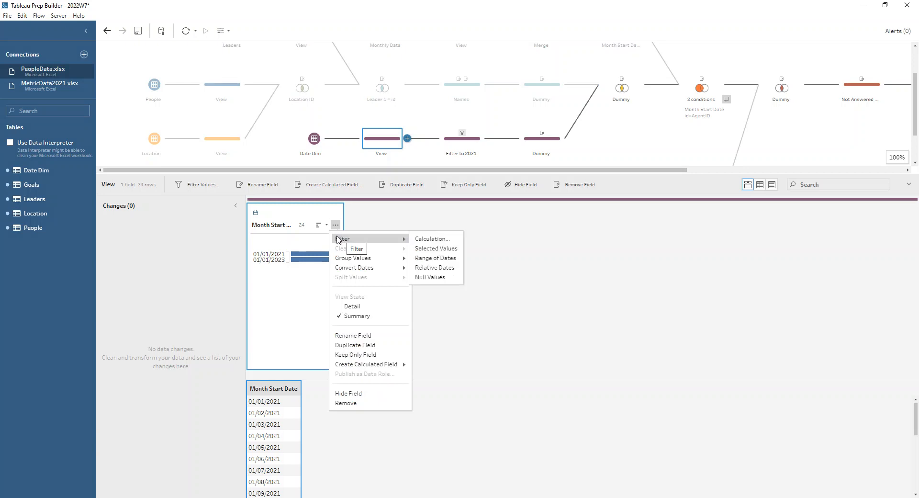
{"action": "left_click", "coordinate": [439, 258]}
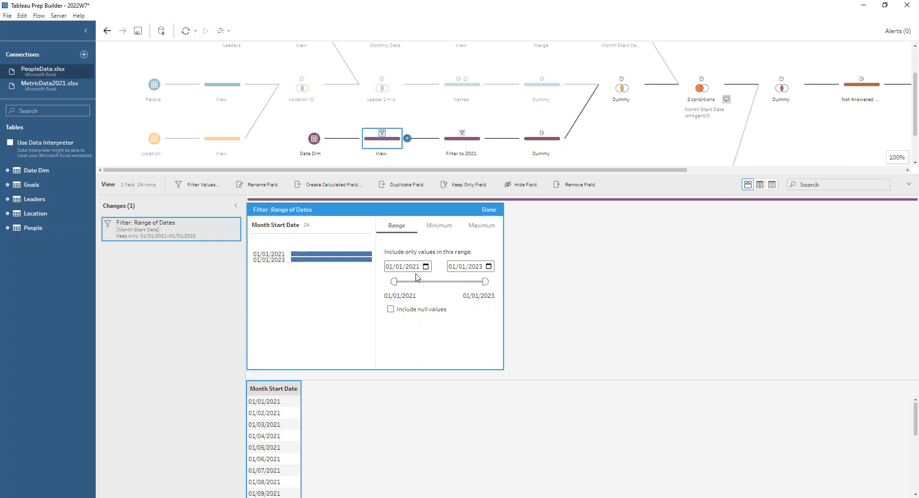
{"action": "left_click", "coordinate": [463, 267]}
{"action": "type", "text": "12"}
{"action": "left_click", "coordinate": [489, 268]}
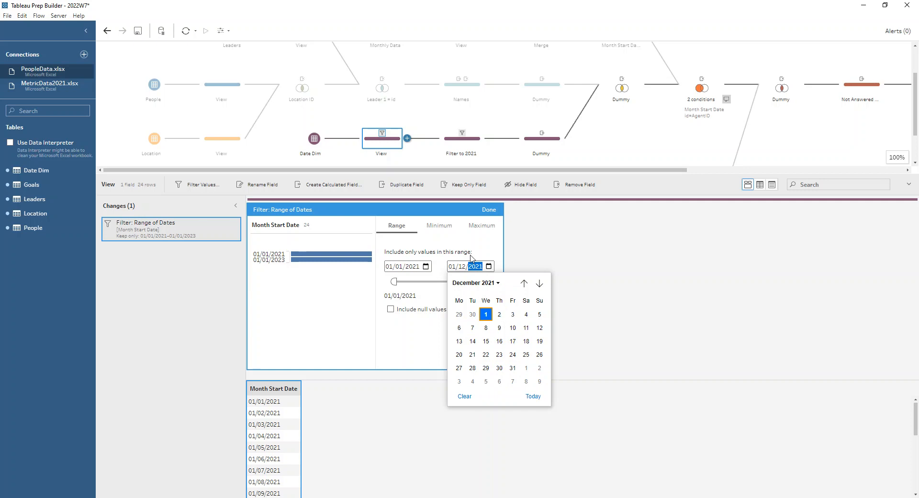
{"action": "left_click", "coordinate": [489, 266]}
{"action": "left_click", "coordinate": [235, 224]}
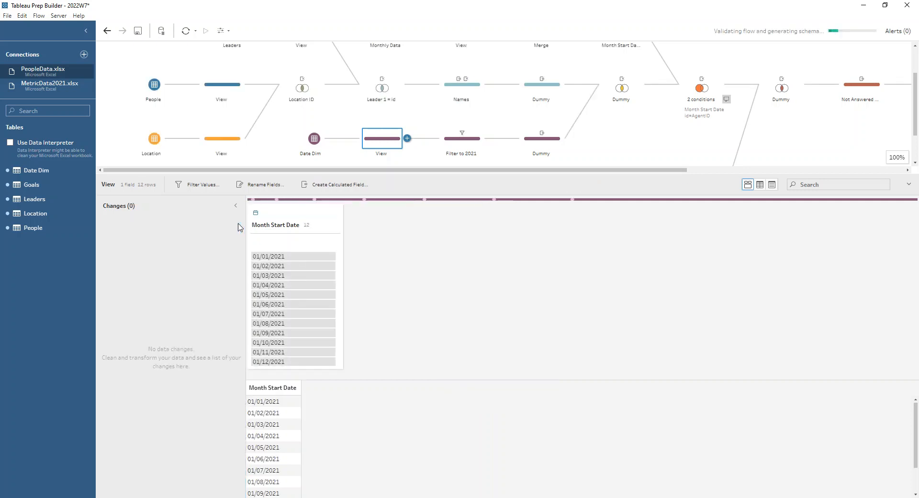
- Review the Filter to 2021 step and the Dummy calculated field in the Date Dim branch
{"action": "left_click", "coordinate": [468, 143]}
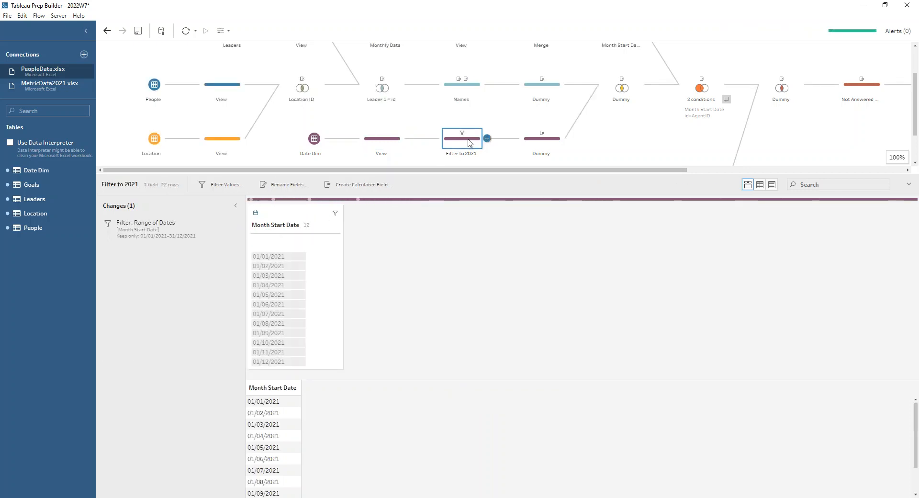
{"action": "left_click_drag", "start_coordinate": [485, 172], "coordinate": [555, 173]}
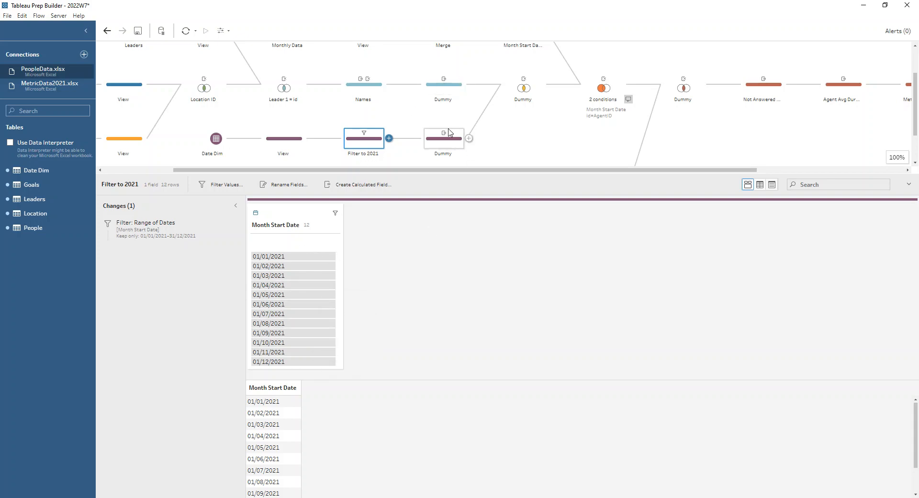
{"action": "left_click", "coordinate": [454, 150]}
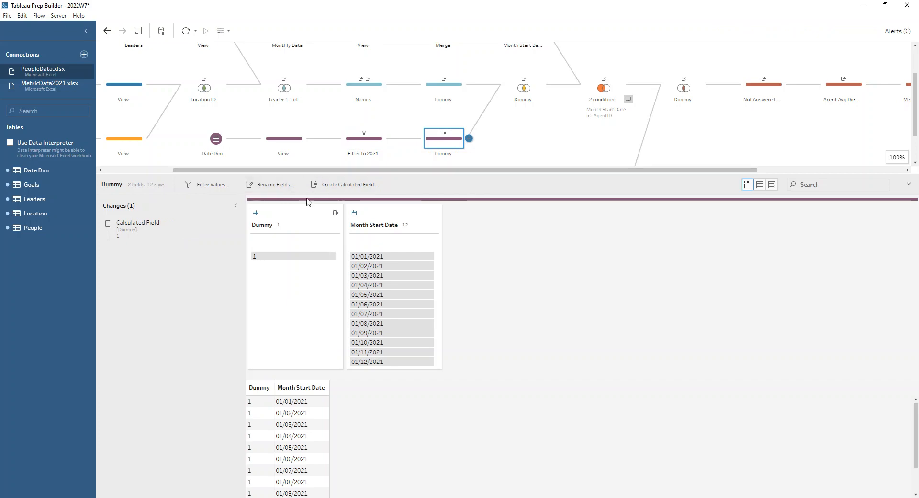
{"action": "left_click", "coordinate": [225, 223]}
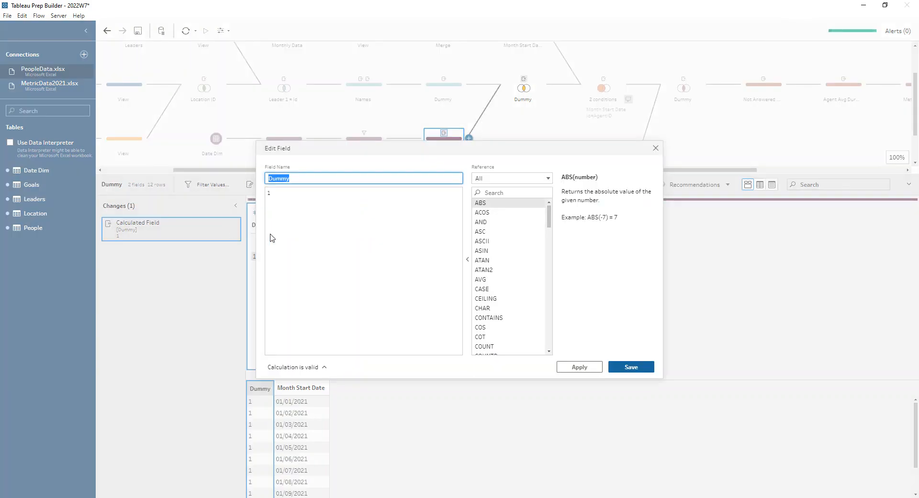
{"action": "left_click", "coordinate": [656, 148]}
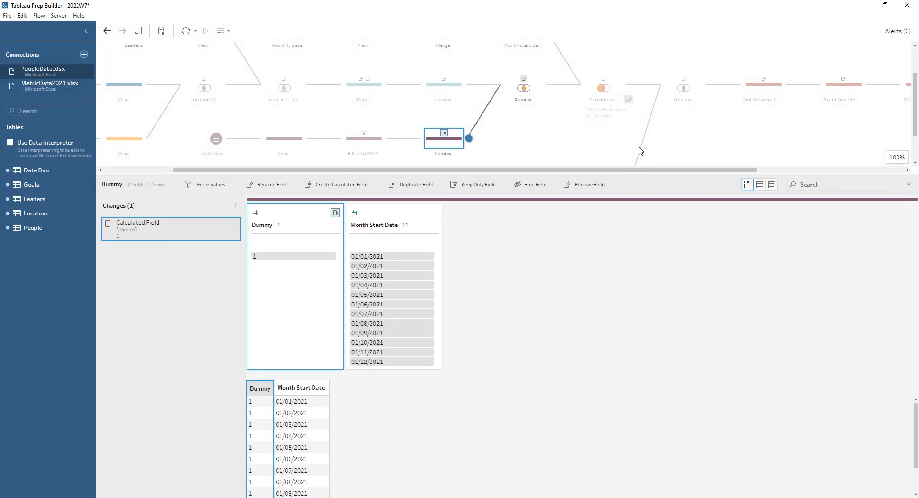
- Inspect the Dummy step in the people branch and the Dummy join that combines it with the dates
{"action": "left_click", "coordinate": [459, 90]}
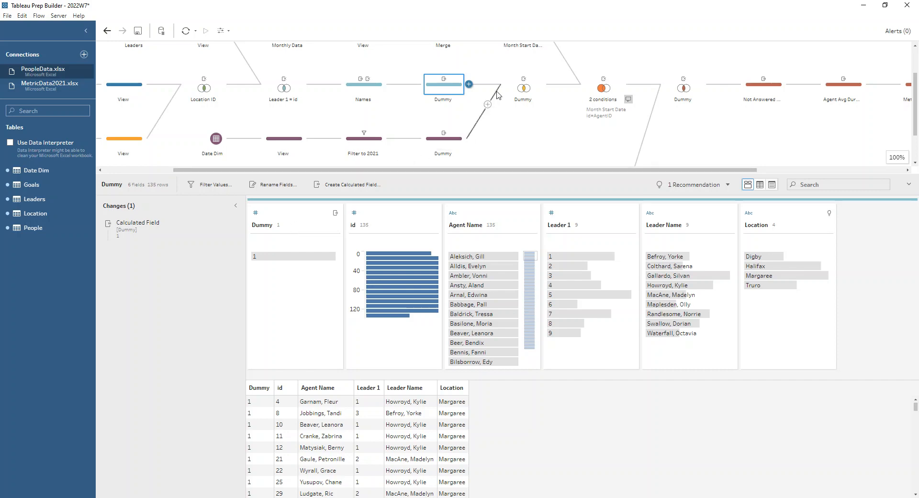
{"action": "left_click", "coordinate": [516, 95]}
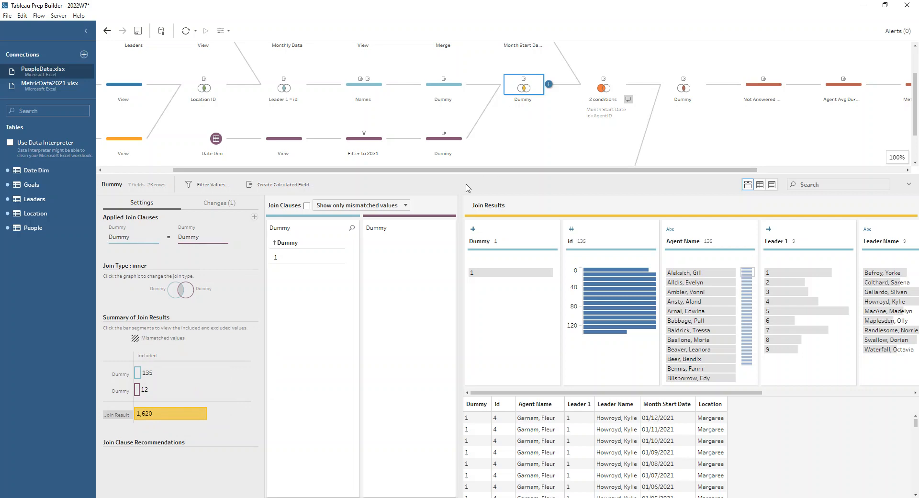
{"action": "mouse_move", "coordinate": [489, 274]}
- Inspect the MetricData2021.xlsx tables and the Monthly Data input's wildcard union settings
{"action": "scroll", "coordinate": [562, 151], "scroll_direction": "up", "scroll_amount": 1}
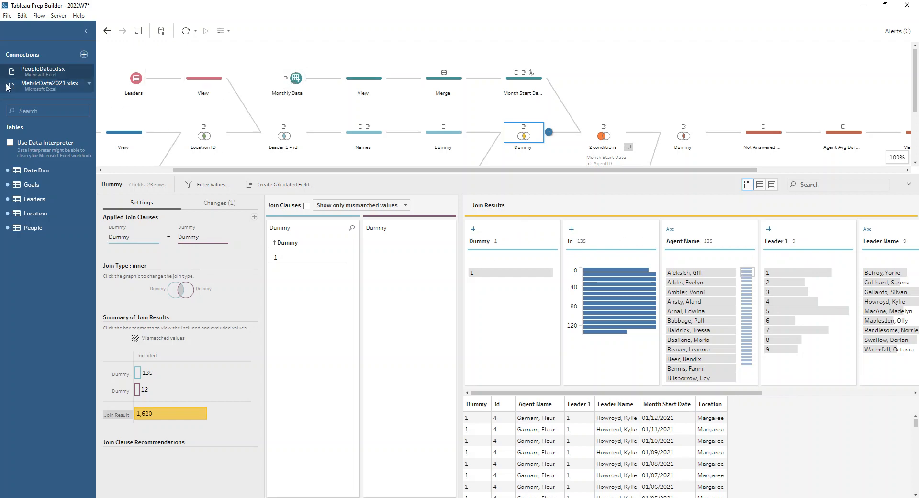
{"action": "left_click", "coordinate": [41, 85]}
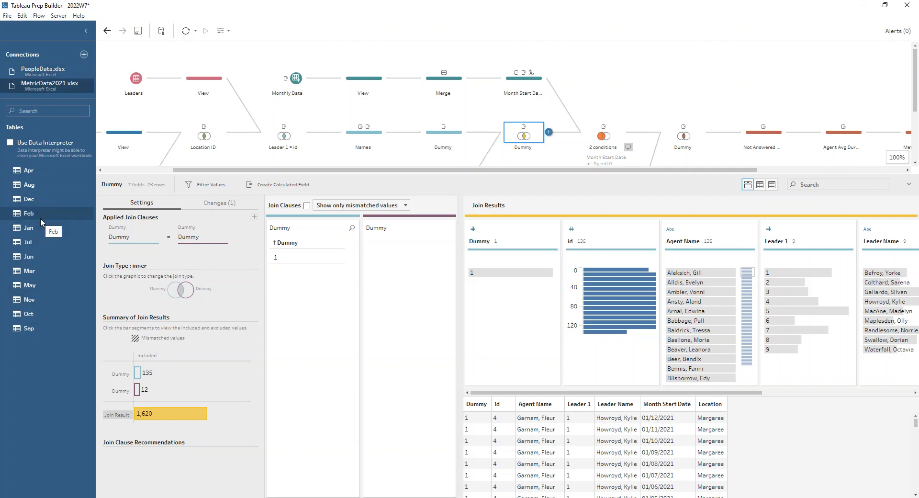
{"action": "left_click", "coordinate": [293, 87]}
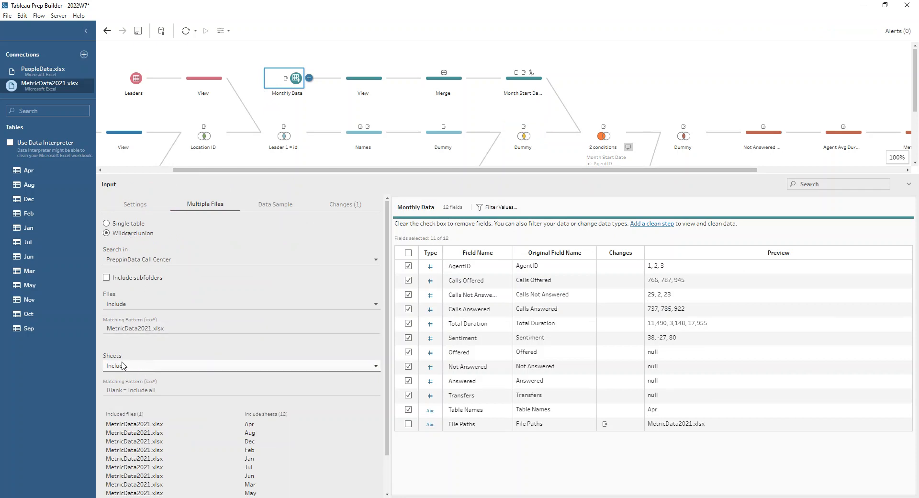
- Check the files and sheets included in Monthly Data's wildcard union, and examine its fields in the following View step
{"action": "scroll", "coordinate": [124, 366], "scroll_direction": "down", "scroll_amount": 2}
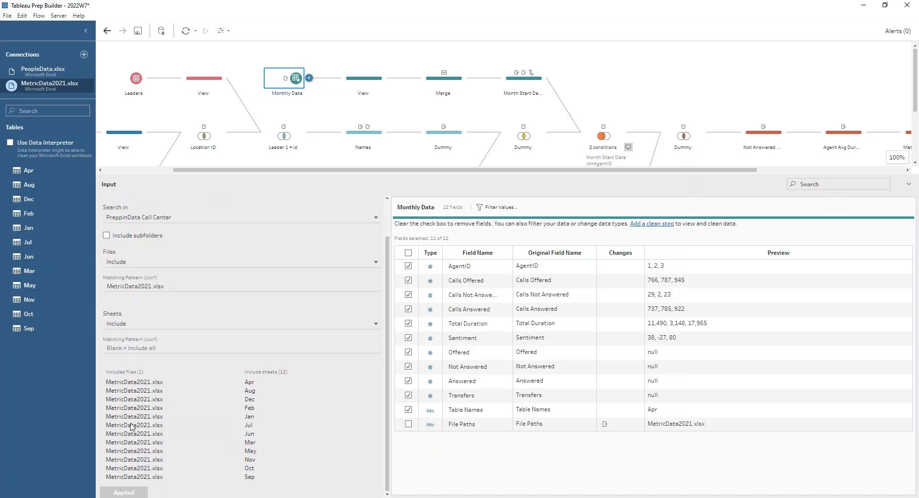
{"action": "left_click", "coordinate": [128, 493]}
{"action": "left_click", "coordinate": [362, 79]}
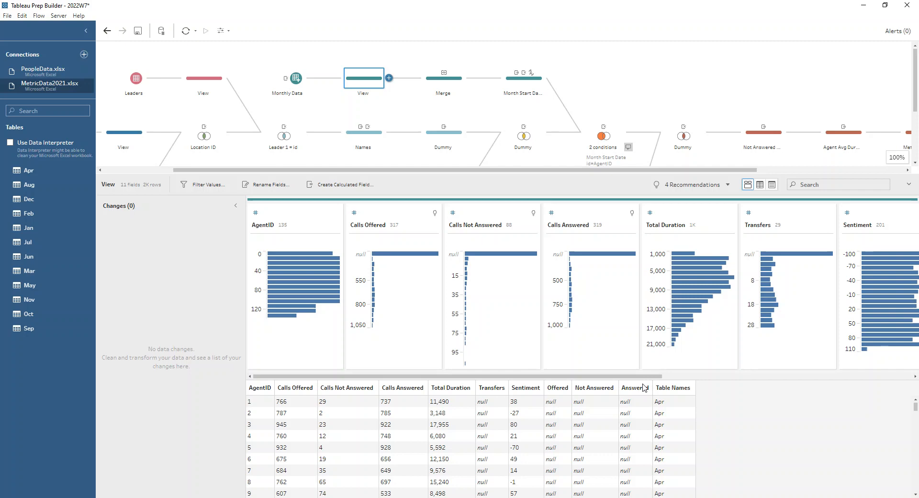
- Try merging the Offered field into Calls Offered in the View step, and remove the merge
{"action": "left_click_drag", "start_coordinate": [617, 377], "coordinate": [683, 376]}
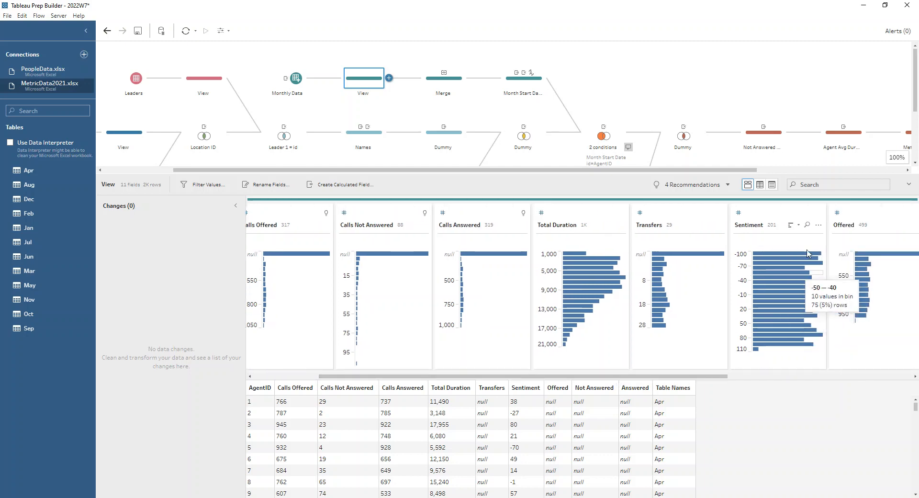
{"action": "left_click", "coordinate": [868, 218]}
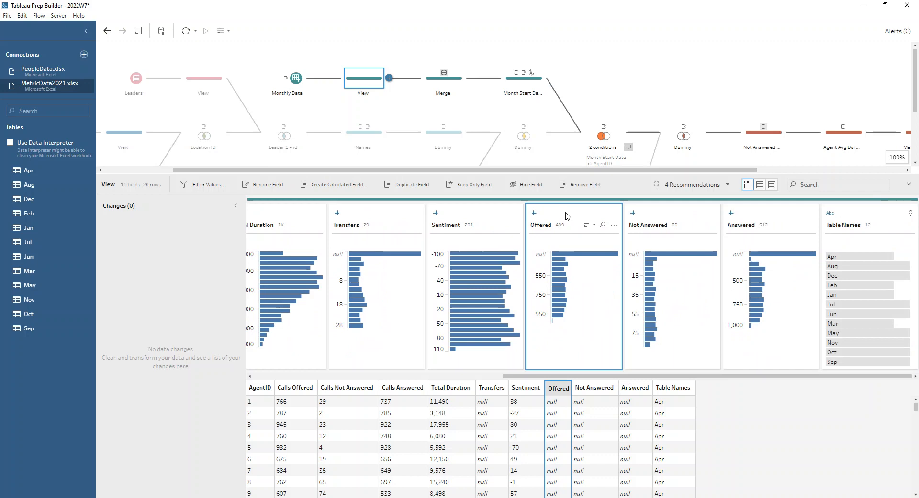
{"action": "left_click_drag", "start_coordinate": [562, 215], "coordinate": [367, 232]}
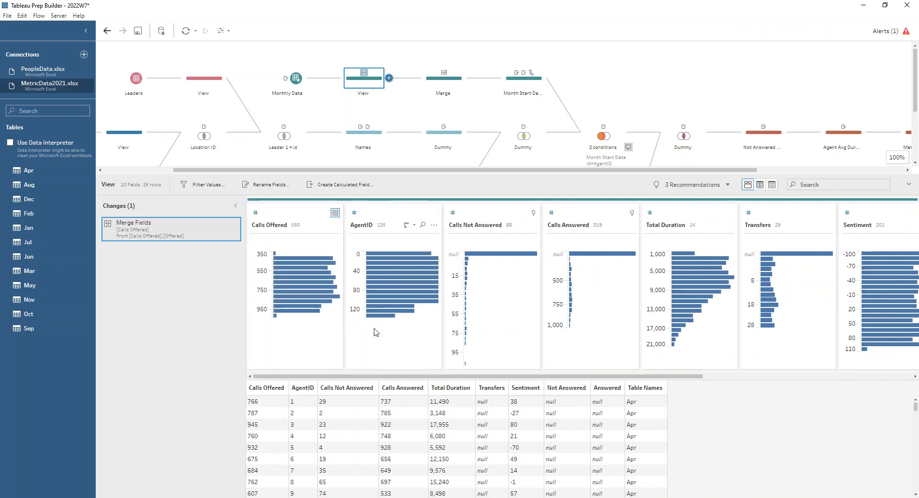
{"action": "left_click", "coordinate": [235, 223]}
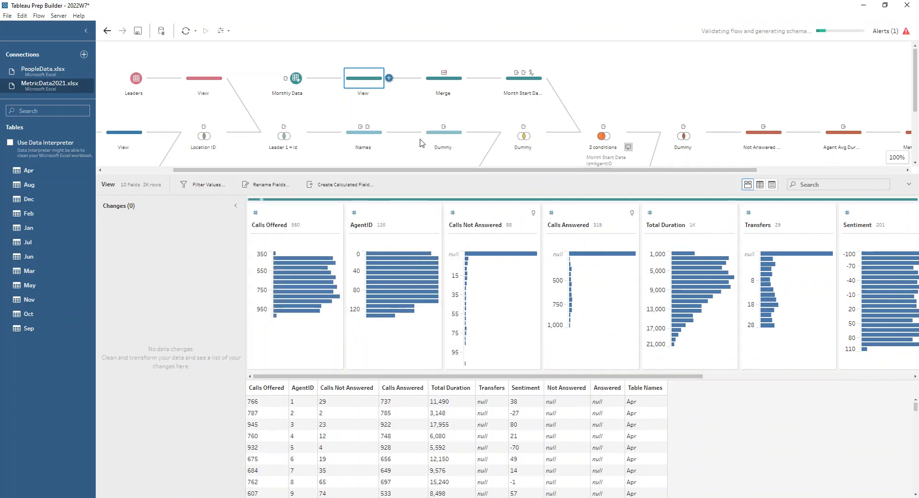
- Review the field merges in the Merge step and the changes made in the Month Start Date step
{"action": "left_click", "coordinate": [443, 85]}
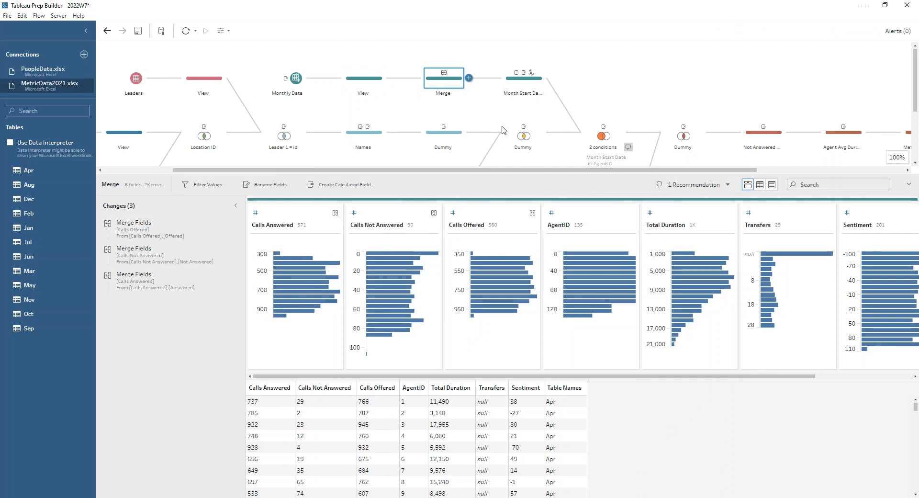
{"action": "left_click", "coordinate": [510, 89]}
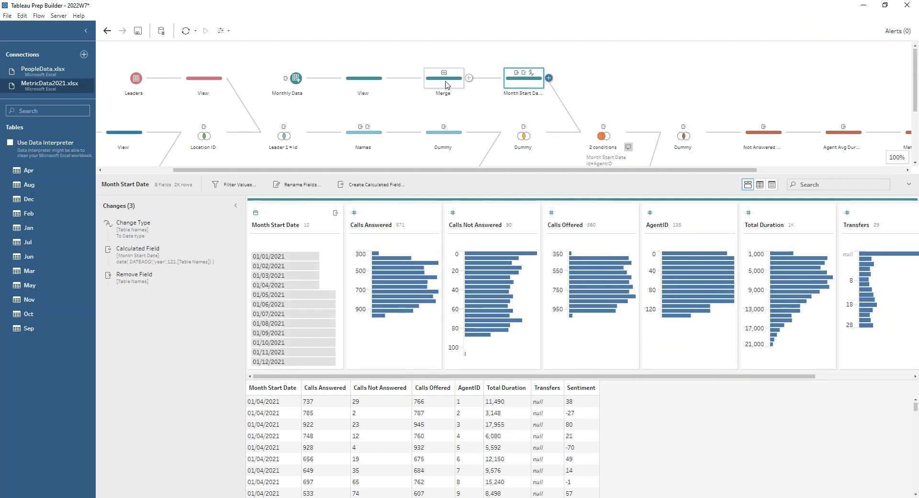
- Try changing the Table Names field to the Date type in the Merge step, and remove that change
{"action": "left_click", "coordinate": [446, 85]}
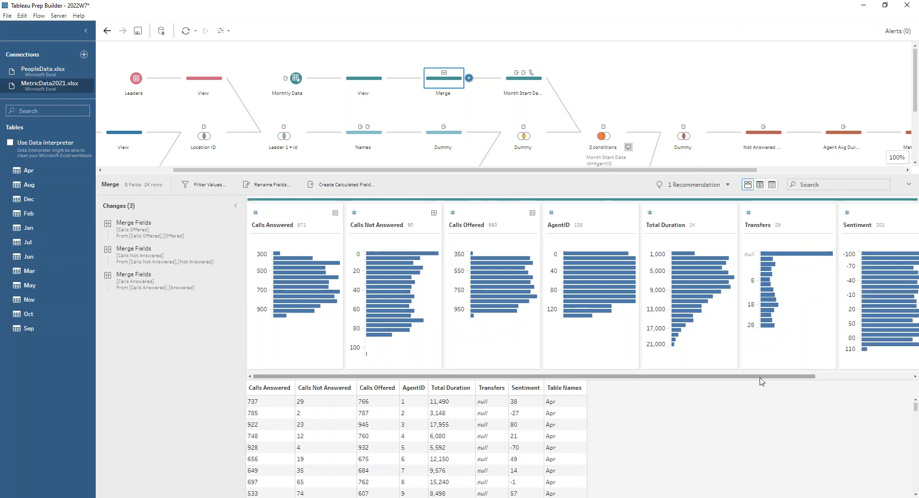
{"action": "left_click_drag", "start_coordinate": [761, 382], "coordinate": [858, 381]}
{"action": "left_click", "coordinate": [832, 213]}
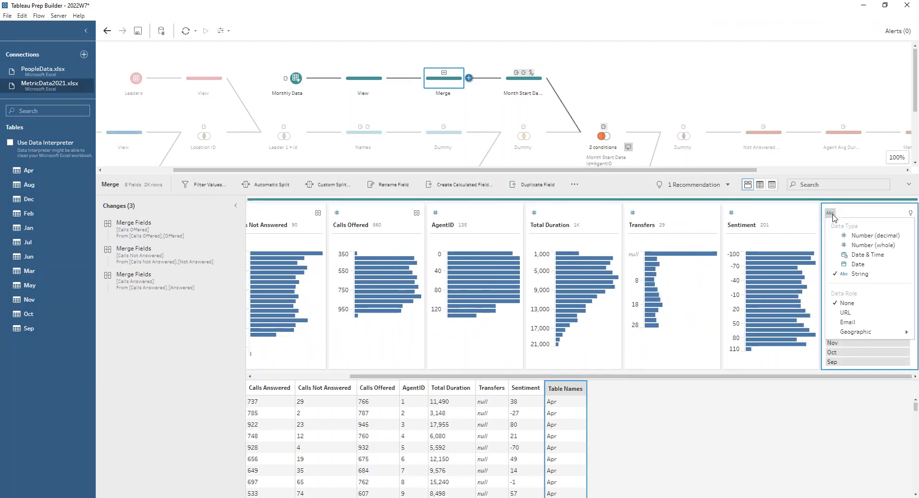
{"action": "left_click", "coordinate": [843, 264]}
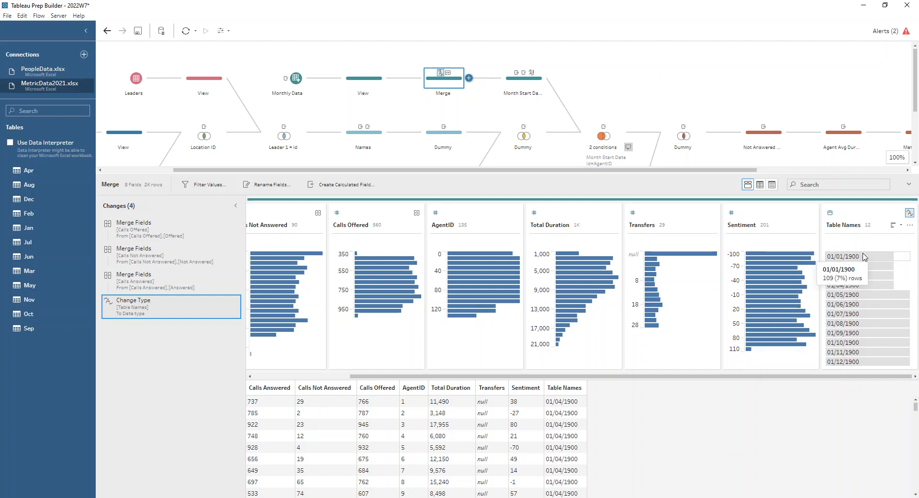
{"action": "left_click", "coordinate": [235, 302]}
- Inspect the Month Start Date step's type change on Table Names and its DATEADD calculation
{"action": "left_click", "coordinate": [522, 85]}
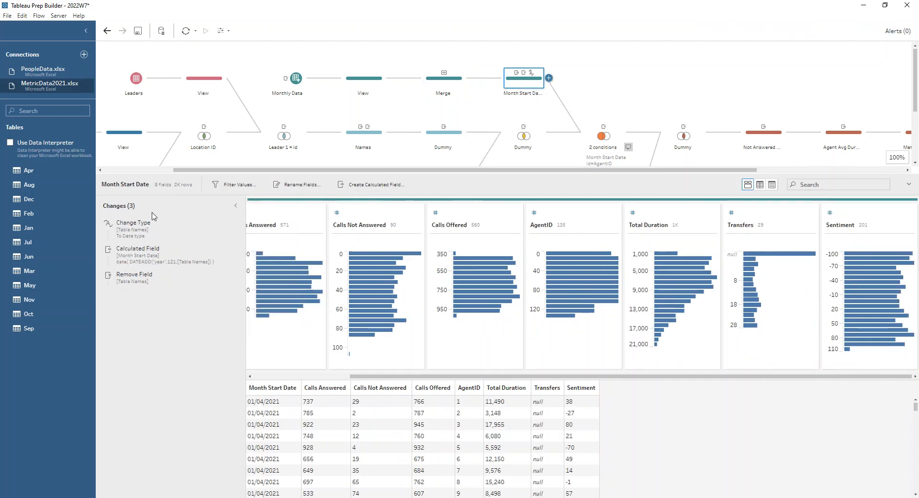
{"action": "left_click", "coordinate": [151, 228]}
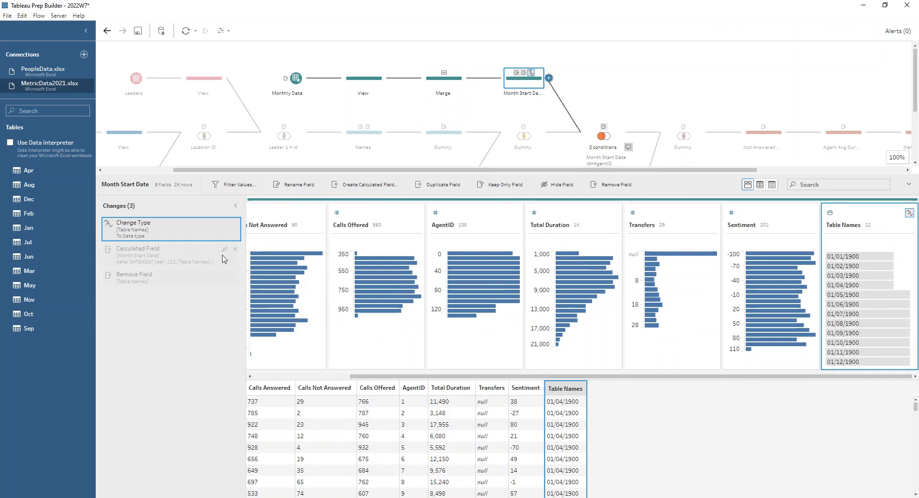
{"action": "left_click", "coordinate": [224, 250]}
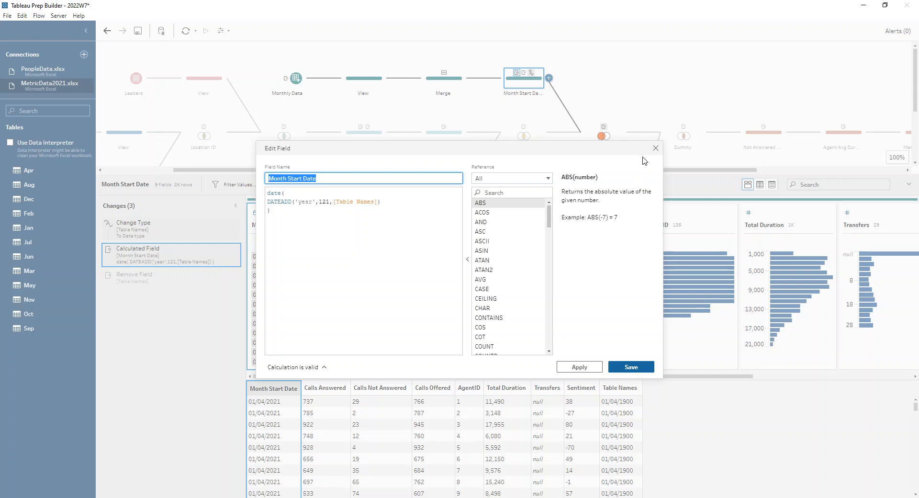
{"action": "left_click", "coordinate": [656, 148]}
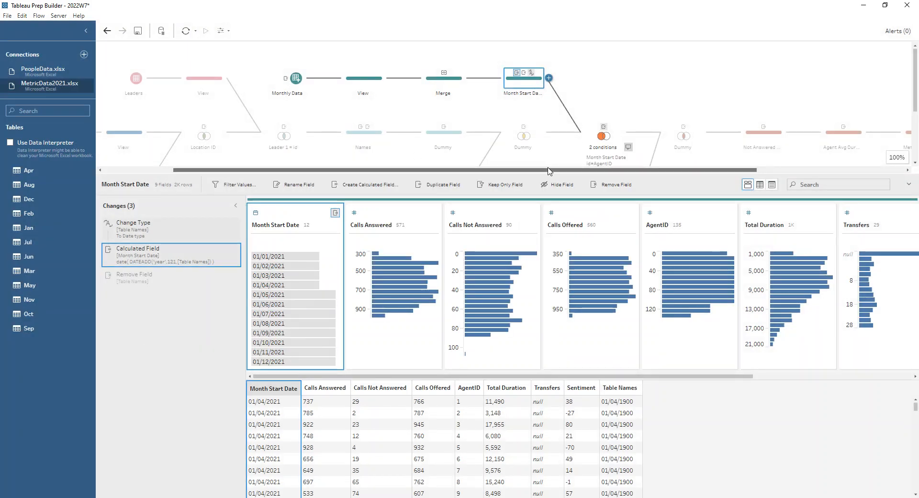
- Examine the clauses and join type of the 2 conditions join between the people-date rows and the monthly metrics
{"action": "left_click_drag", "start_coordinate": [547, 169], "coordinate": [586, 169]}
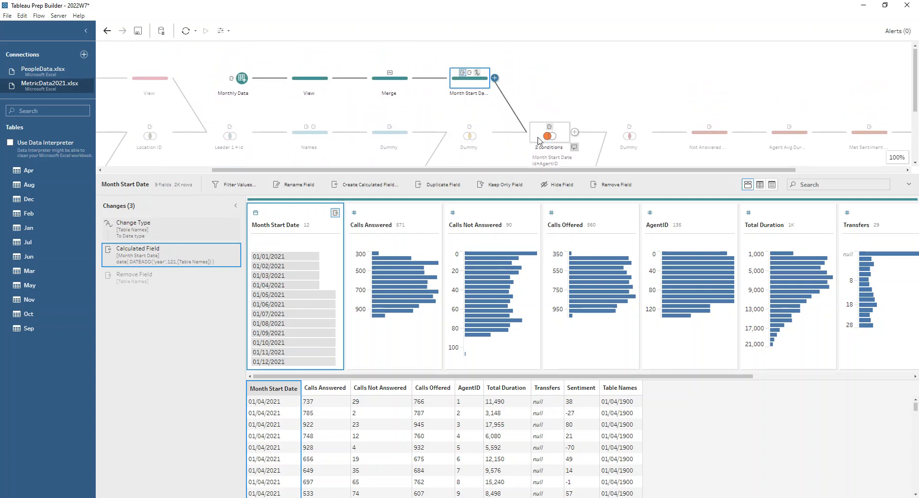
{"action": "left_click", "coordinate": [549, 137]}
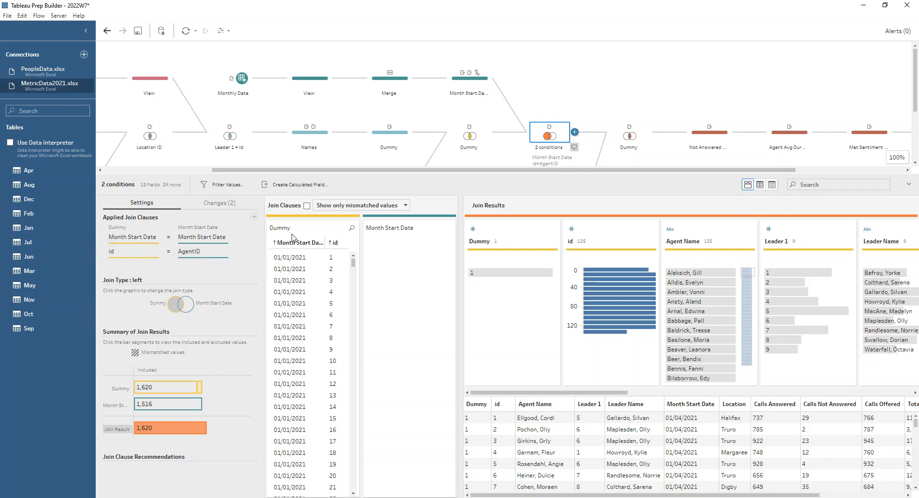
- Inspect the Goals input and the goal values in the View step that follows it
{"action": "left_click_drag", "start_coordinate": [314, 171], "coordinate": [405, 171]}
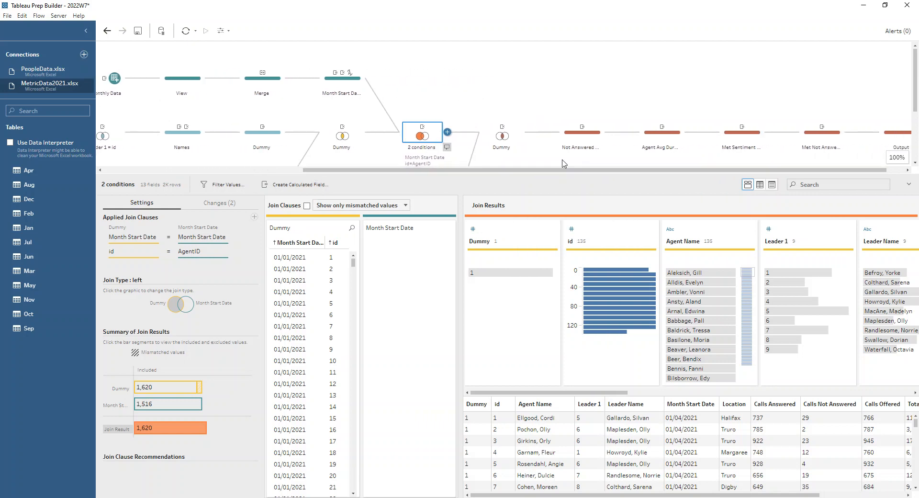
{"action": "scroll", "coordinate": [565, 164], "scroll_direction": "down", "scroll_amount": 2}
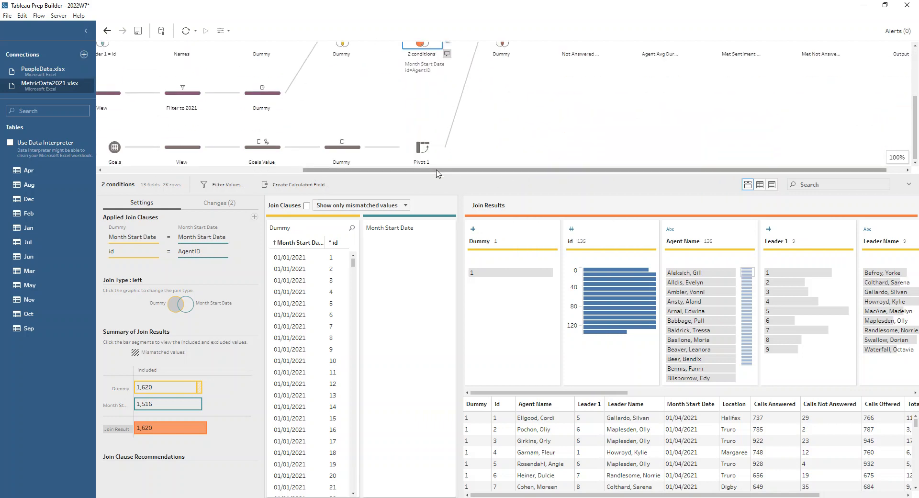
{"action": "left_click", "coordinate": [106, 152]}
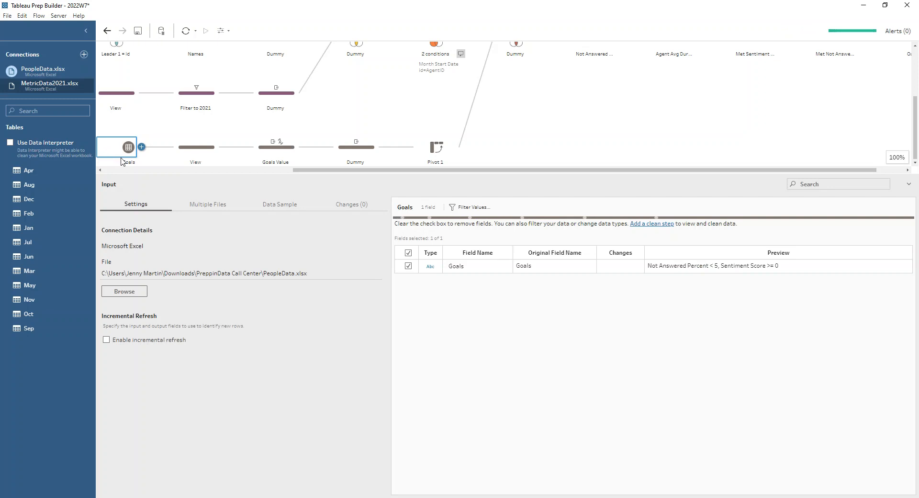
{"action": "left_click", "coordinate": [187, 146]}
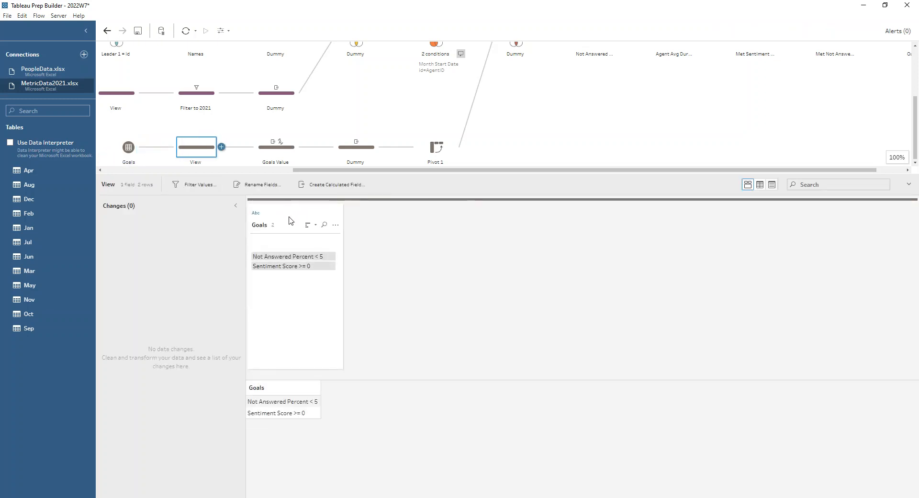
{"action": "mouse_move", "coordinate": [335, 261]}
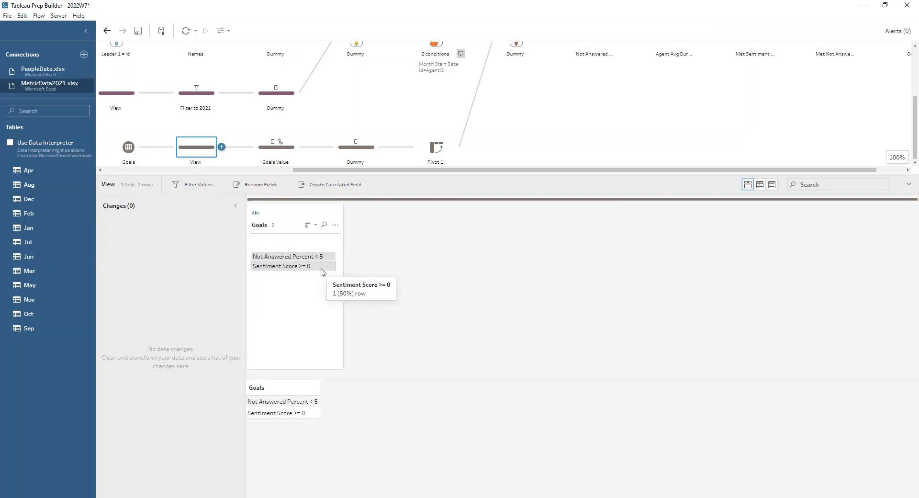
- Inspect the Goals Value calculated field in the Goals branch, leaving its formula unchanged
{"action": "left_click", "coordinate": [275, 158]}
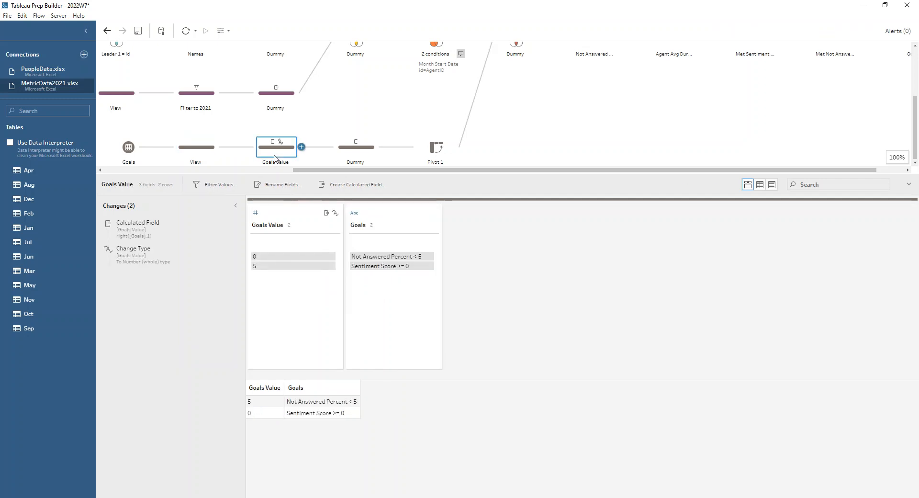
{"action": "mouse_move", "coordinate": [189, 226]}
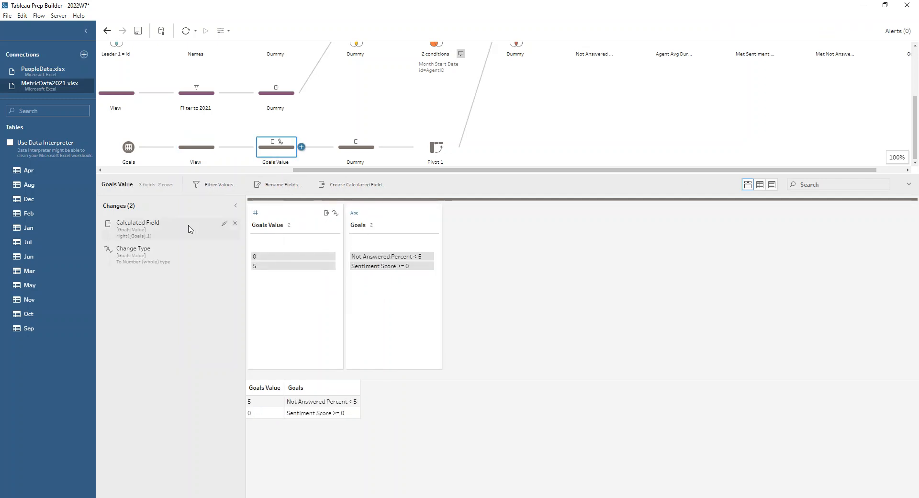
{"action": "left_click", "coordinate": [224, 224]}
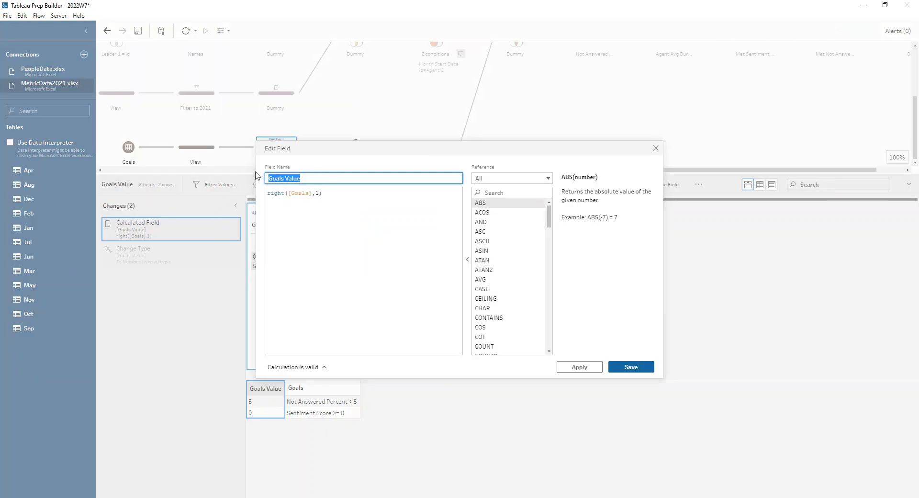
{"action": "left_click", "coordinate": [343, 190]}
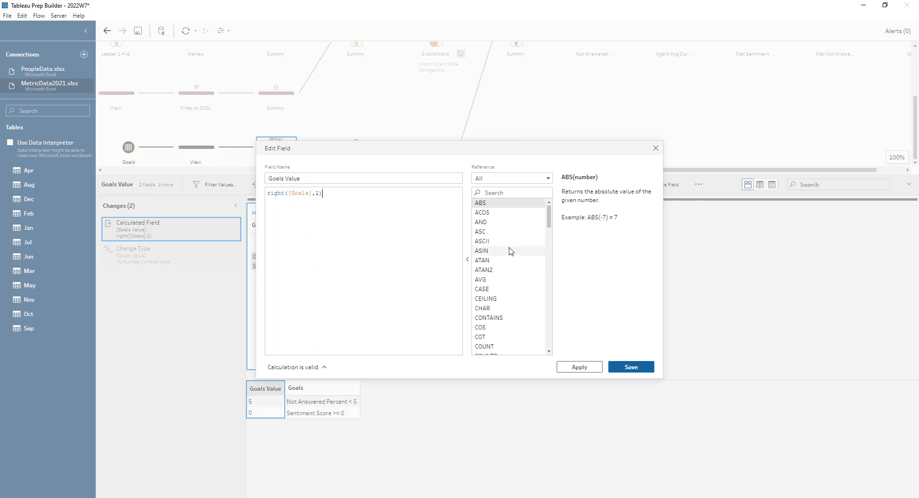
{"action": "left_click", "coordinate": [652, 151]}
- Review the Dummy calculated field in the Goals branch and the Pivot 1 step's rows-to-columns settings
{"action": "left_click", "coordinate": [357, 147]}
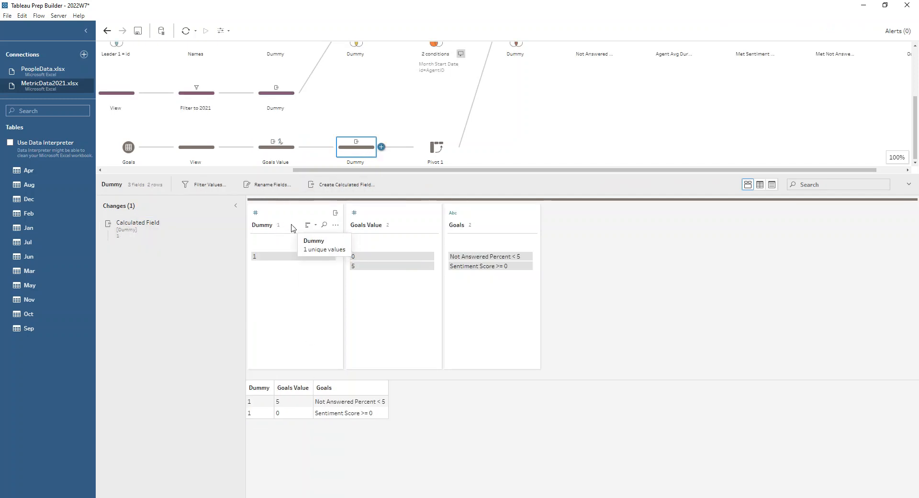
{"action": "left_click", "coordinate": [437, 153]}
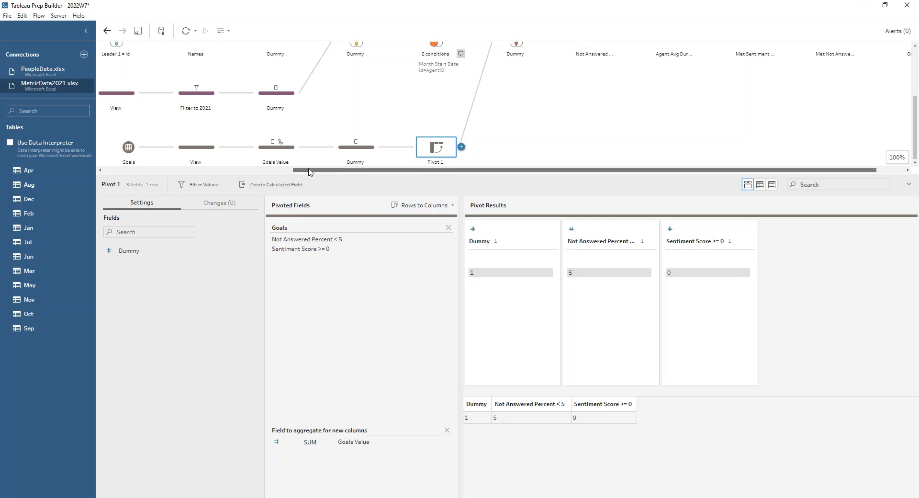
- Examine the Dummy join that combines the pivoted goals with the output of the 2 conditions join
{"action": "left_click_drag", "start_coordinate": [310, 172], "coordinate": [338, 171]}
{"action": "scroll", "coordinate": [545, 90], "scroll_direction": "up", "scroll_amount": 1}
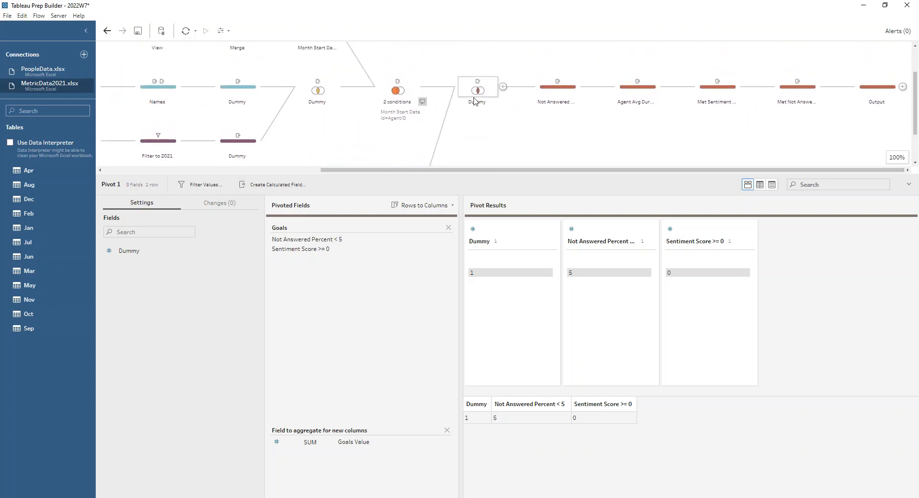
{"action": "left_click", "coordinate": [474, 99]}
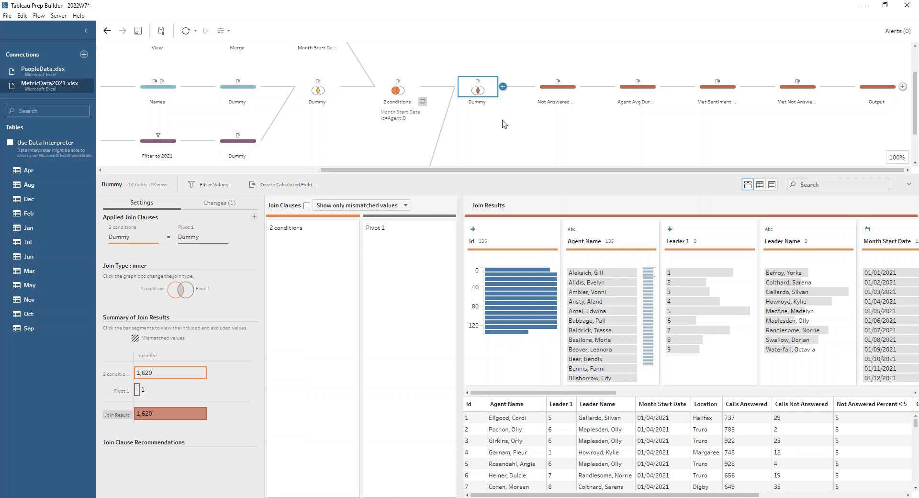
- Inspect the Not Answered Rate calculation in the step after the Dummy join with the goals
{"action": "left_click", "coordinate": [544, 92]}
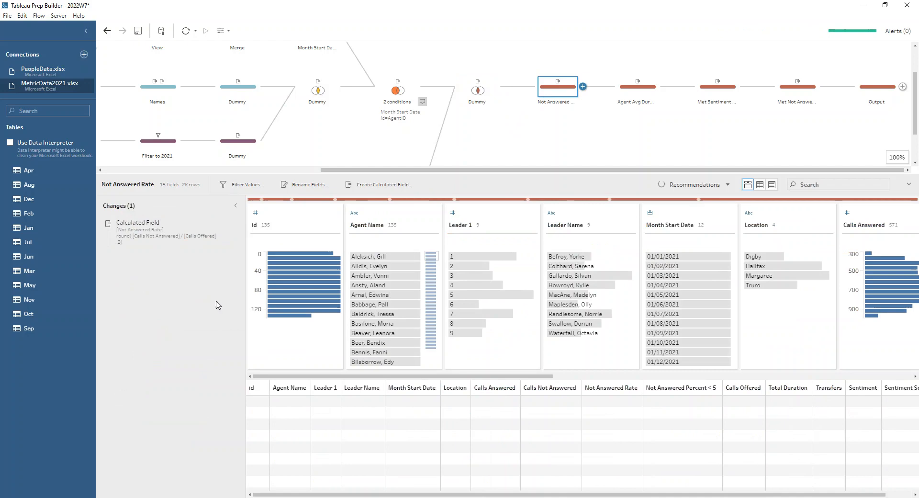
{"action": "mouse_move", "coordinate": [203, 235]}
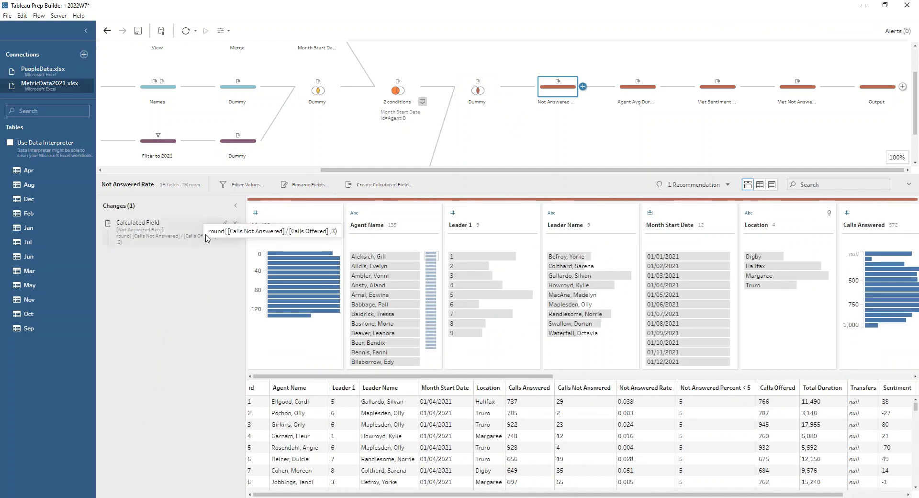
{"action": "left_click", "coordinate": [224, 224]}
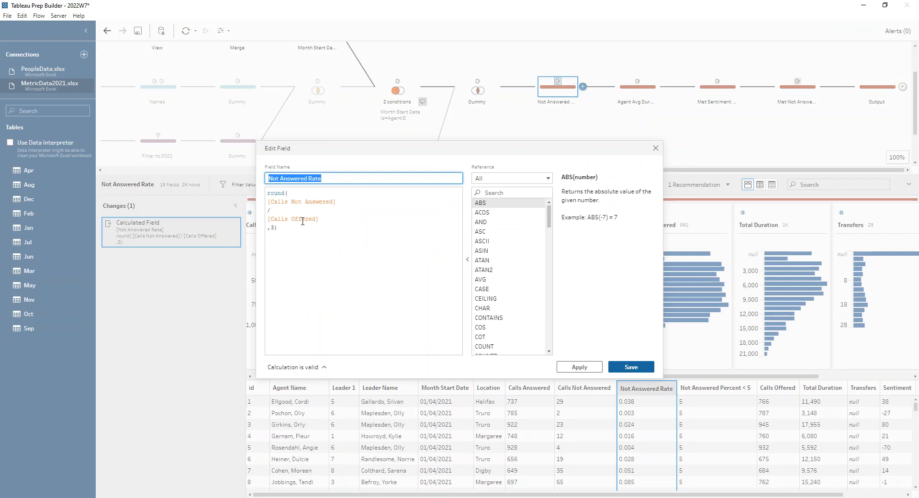
{"action": "left_click", "coordinate": [655, 149]}
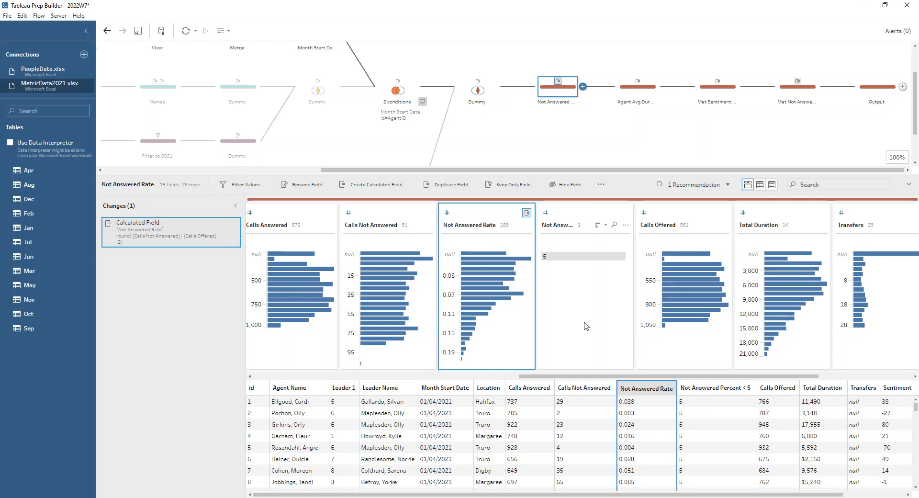
- Inspect the Agent Avg Duration calculated field that rounds Total Duration divided by Calls Answered, keeping its formula as is
{"action": "left_click", "coordinate": [637, 95]}
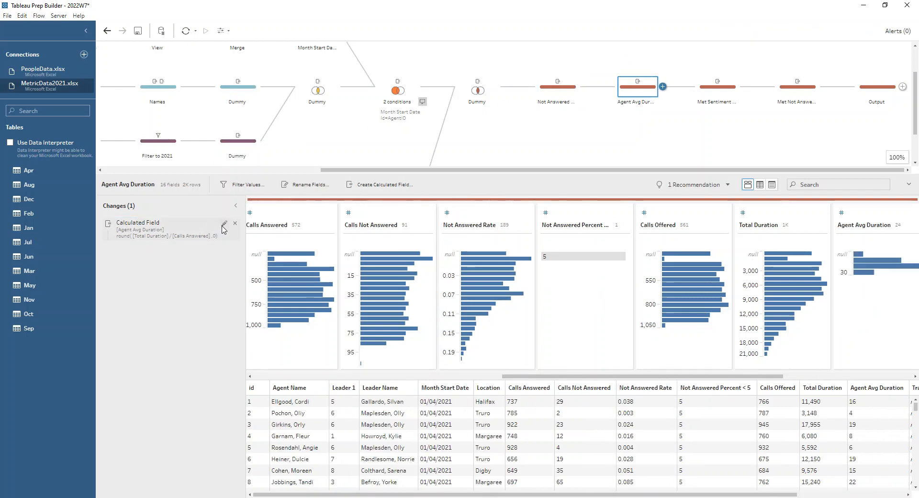
{"action": "left_click", "coordinate": [229, 232]}
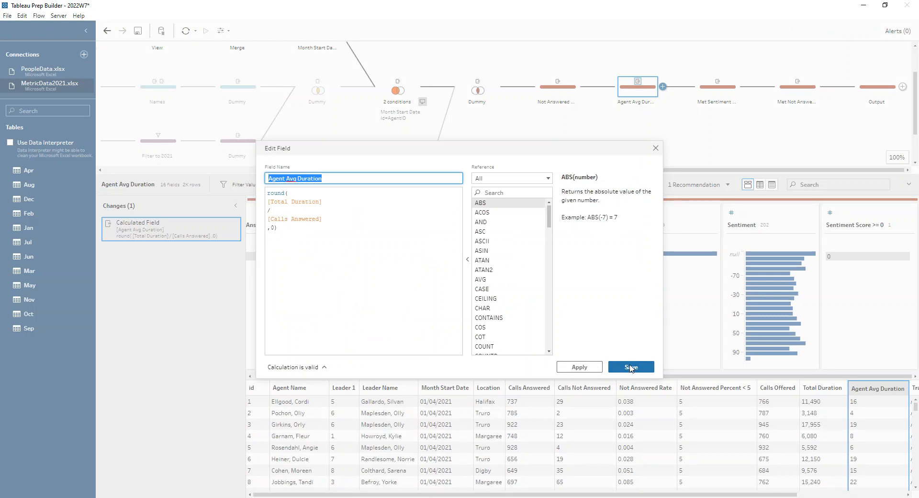
{"action": "left_click", "coordinate": [630, 367]}
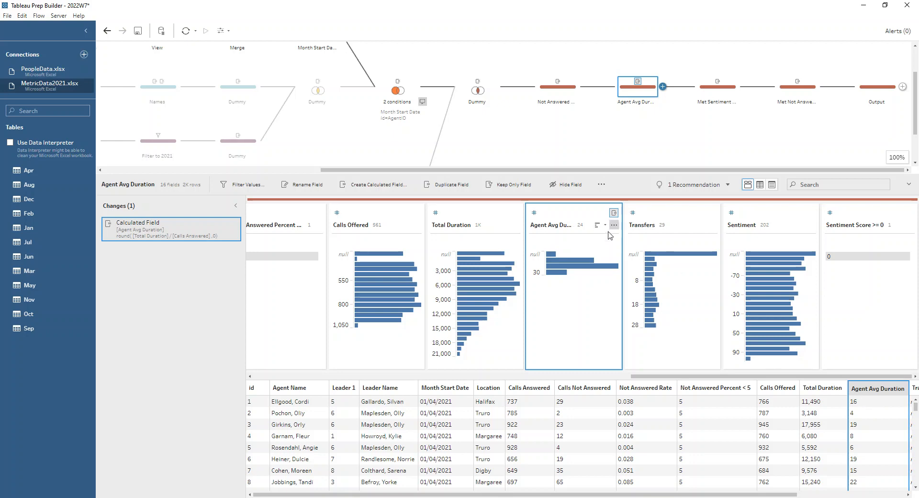
{"action": "mouse_move", "coordinate": [558, 279]}
- Review the Met Sentiment Goal formula and highlight its True and False values to compare them with the Sentiment distribution
{"action": "left_click", "coordinate": [703, 89]}
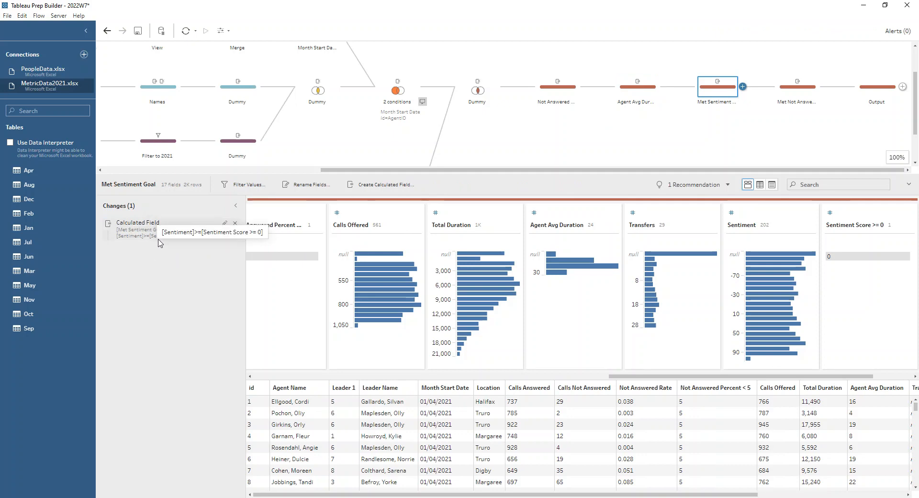
{"action": "left_click", "coordinate": [225, 223]}
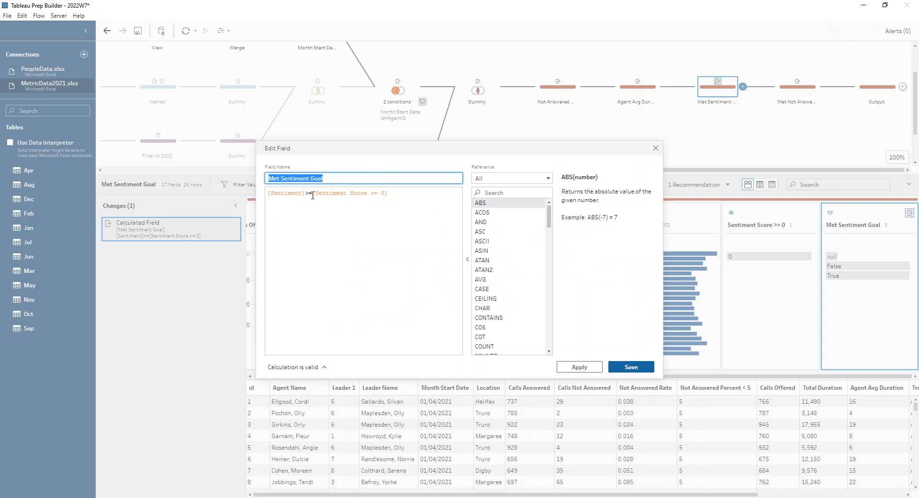
{"action": "left_click_drag", "start_coordinate": [289, 197], "coordinate": [291, 197]}
{"action": "left_click", "coordinate": [311, 193]}
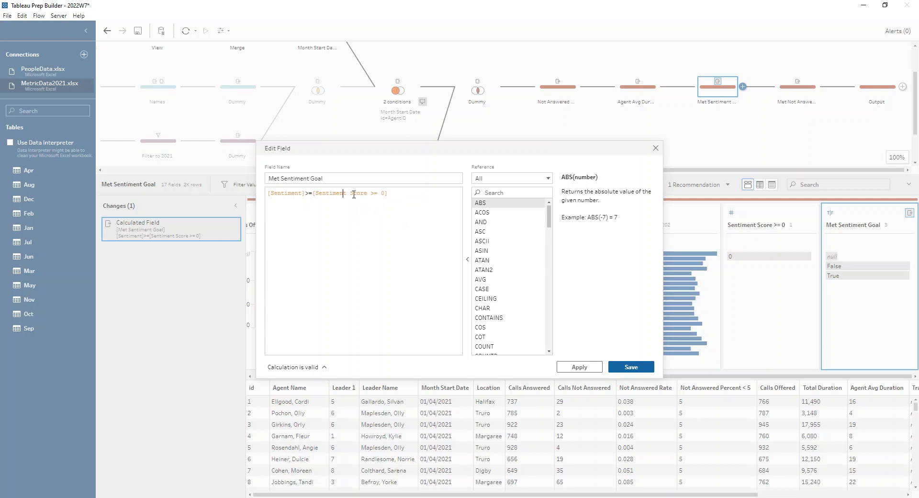
{"action": "left_click", "coordinate": [631, 367]}
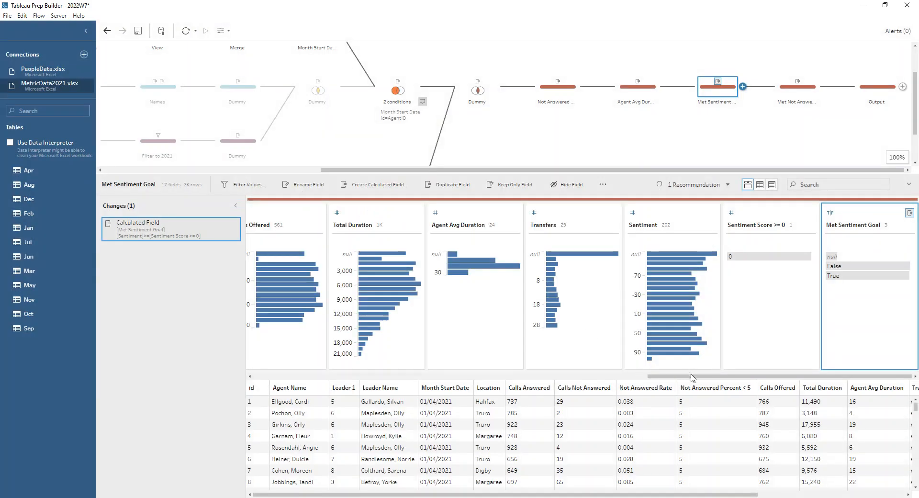
{"action": "left_click", "coordinate": [842, 276]}
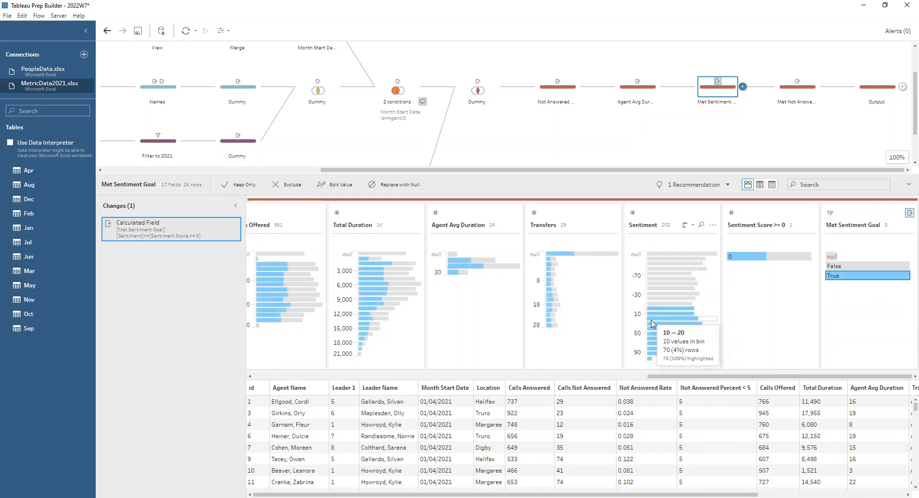
{"action": "left_click", "coordinate": [867, 266]}
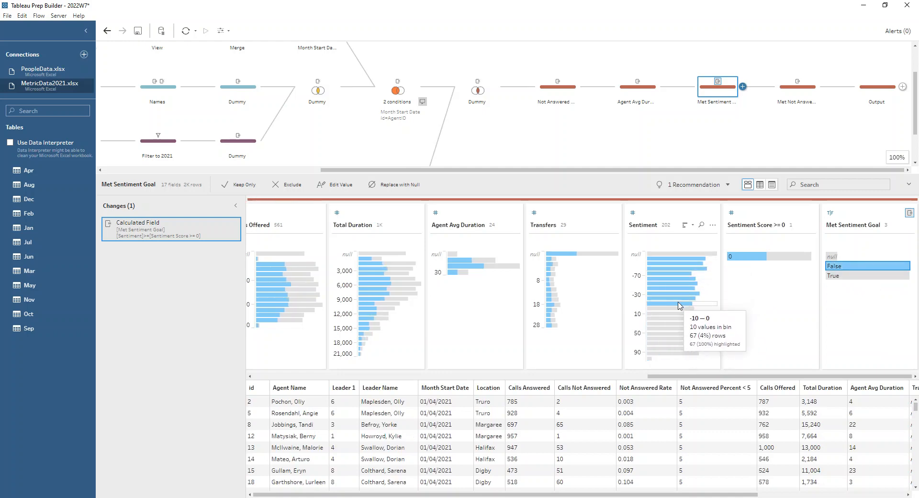
- Review the Met Not Answered Rate formula and highlight its True and False values against the Not Answered Rate distribution
{"action": "left_click", "coordinate": [791, 87]}
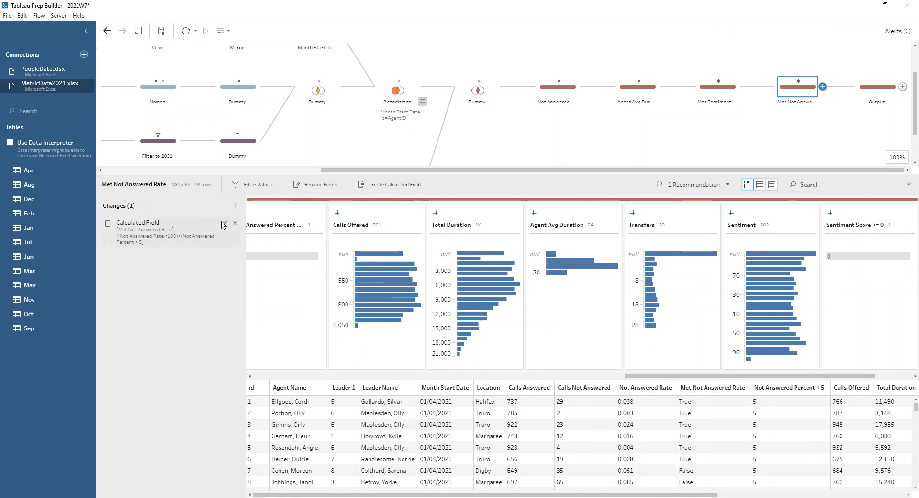
{"action": "left_click", "coordinate": [223, 225]}
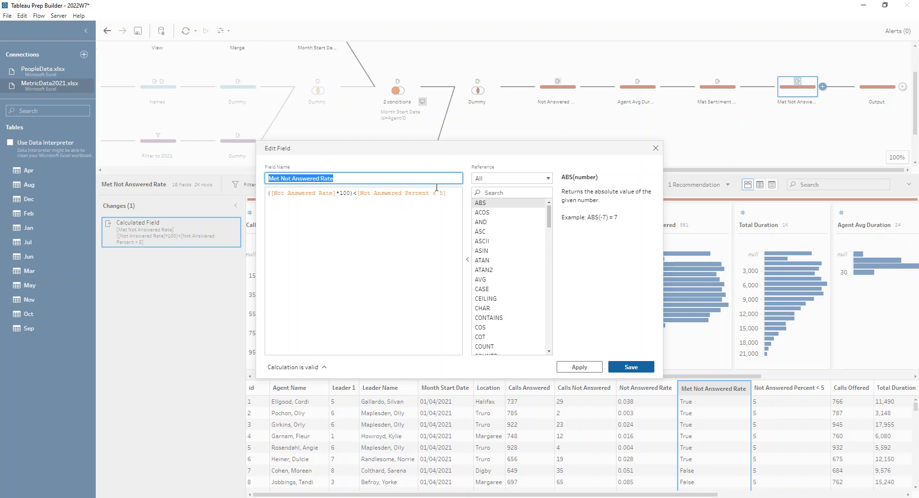
{"action": "left_click", "coordinate": [655, 148]}
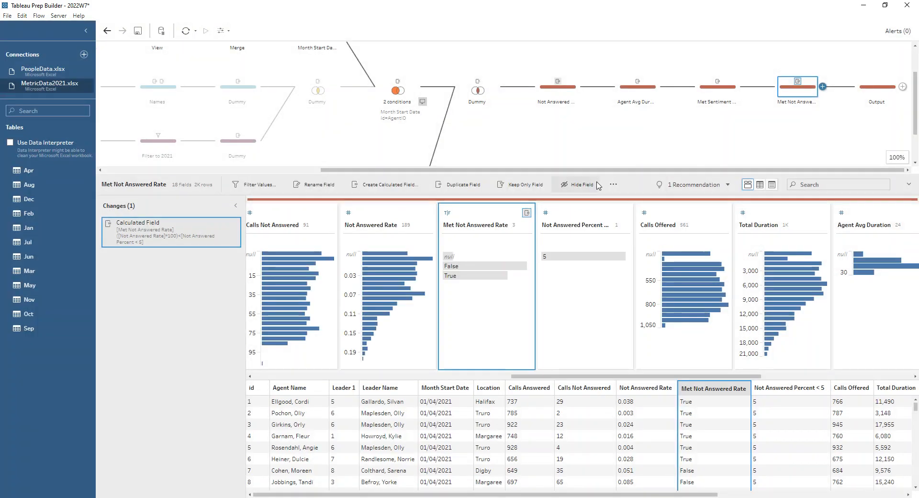
{"action": "left_click", "coordinate": [459, 277]}
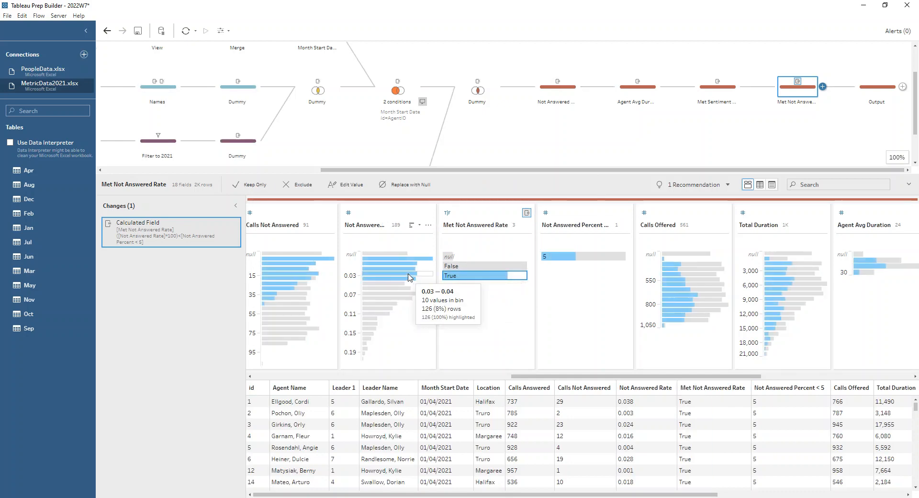
{"action": "left_click", "coordinate": [454, 266]}
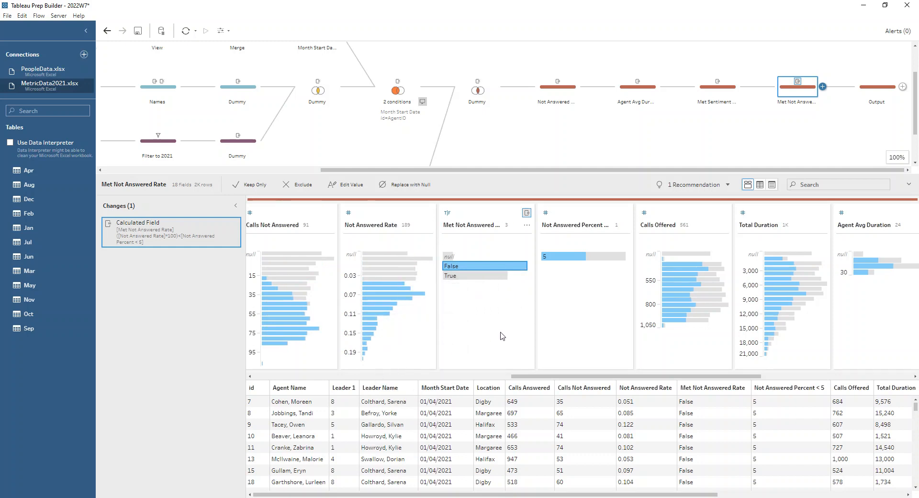
{"action": "left_click", "coordinate": [488, 268]}
- View the final Output step and enlarge the flow pane to review the whole flow from its input branches
{"action": "left_click", "coordinate": [877, 86]}
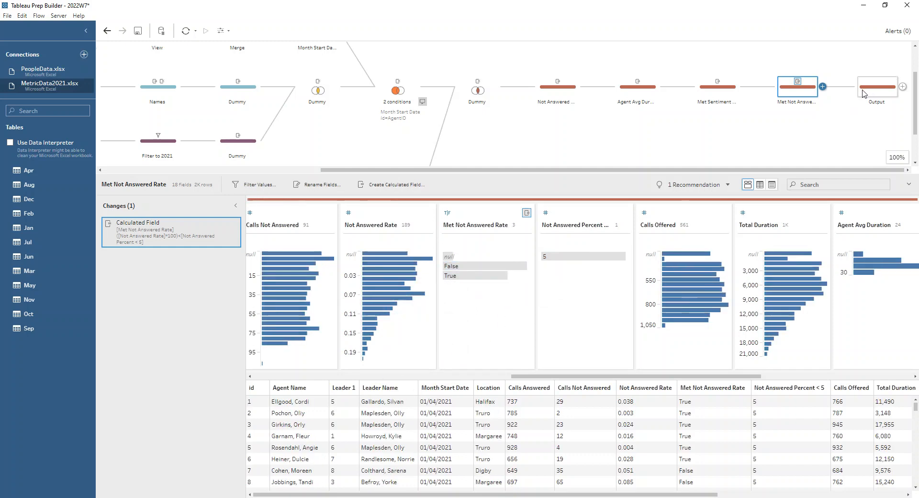
{"action": "left_click_drag", "start_coordinate": [554, 176], "coordinate": [342, 229]}
{"action": "scroll", "coordinate": [353, 196], "scroll_direction": "up", "scroll_amount": 2}
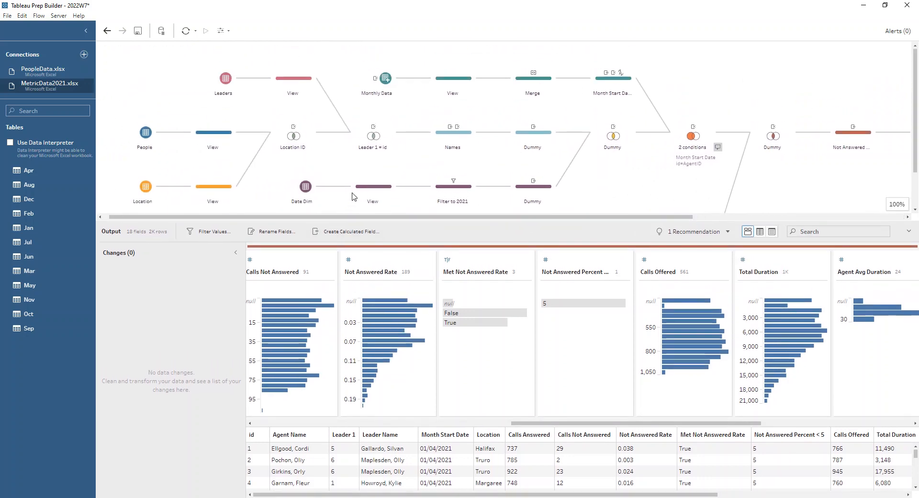